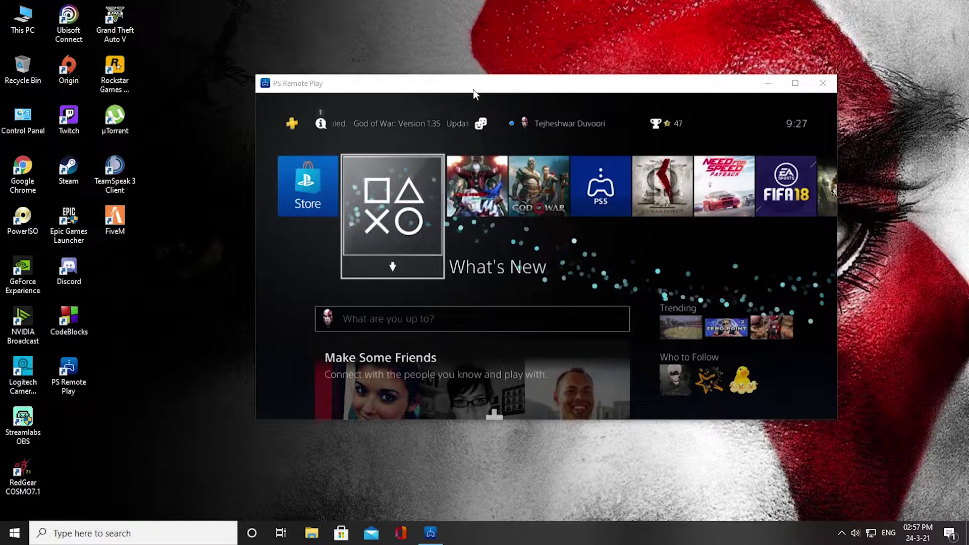
- Maximize the PS Remote Play window and switch the console stream to full screen
drag(474, 90, 413, 5)
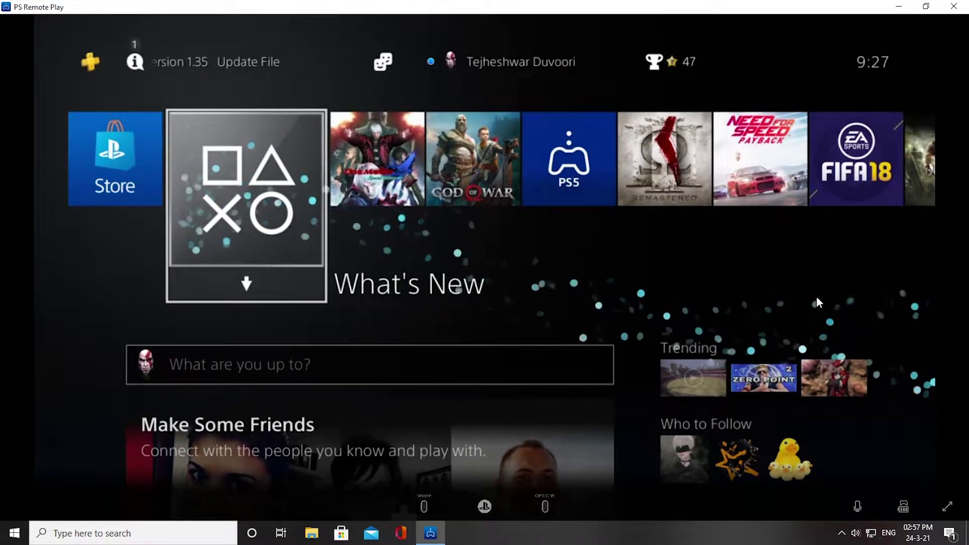
click(947, 506)
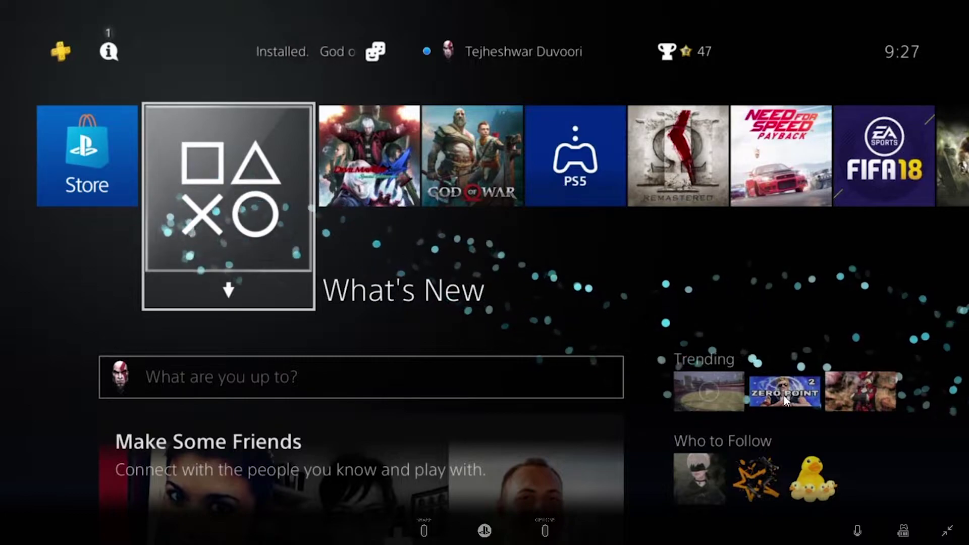
- Open the PS4 Settings from the function area above the home screen tiles
key(Right)
key(Right)
key(Right)
key(Right)
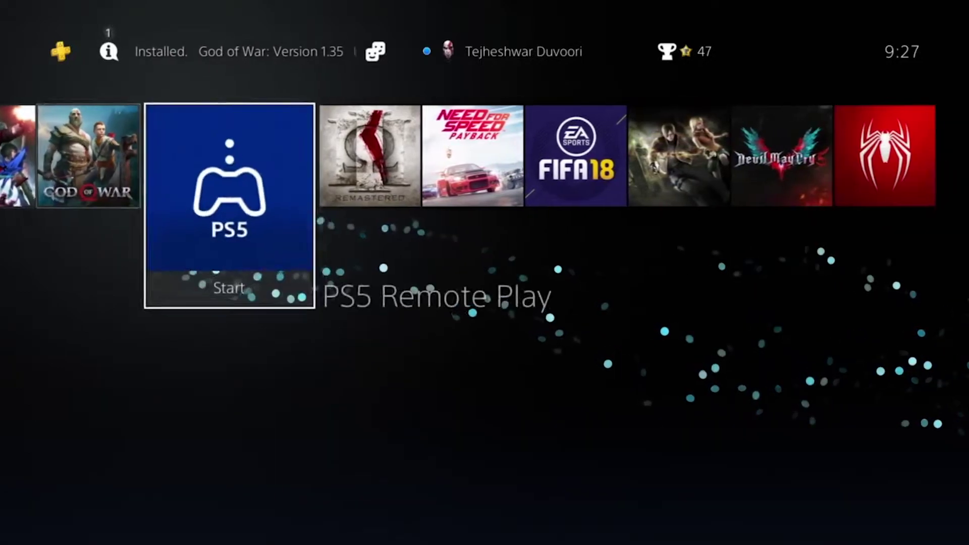
key(Up)
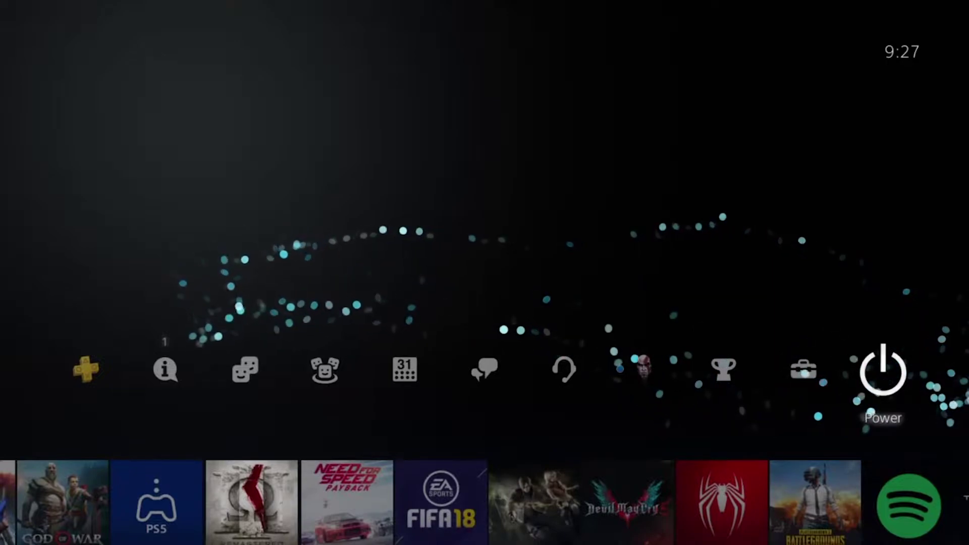
key(Left)
key(Return)
- Look through the PS4 settings list and open the Network settings
key(Down)
key(Down)
key(Down)
key(Down)
key(Down)
key(Down)
key(Down)
key(Down)
key(Down)
key(Down)
key(Down)
key(Up)
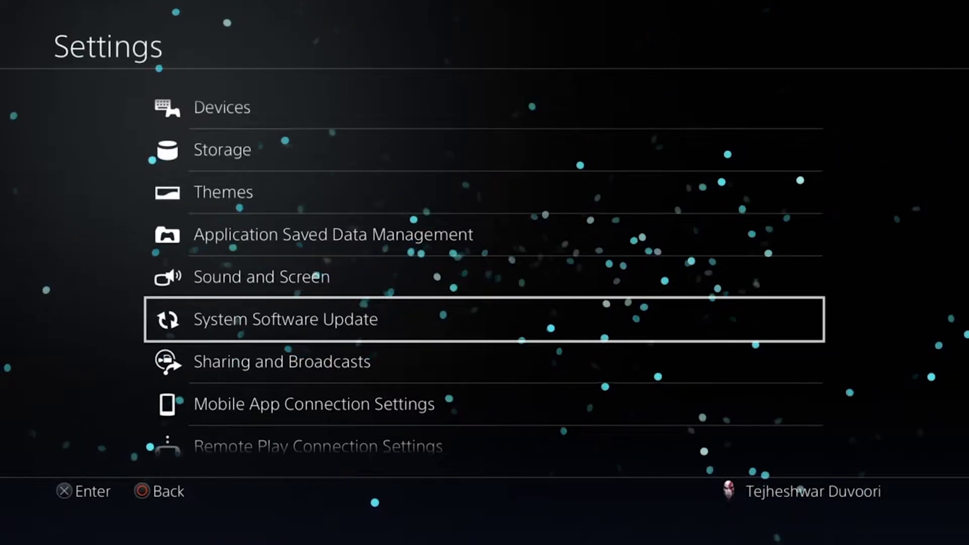
key(Up)
key(Up)
key(Up)
key(Up)
key(Up)
key(Up)
key(Up)
key(Return)
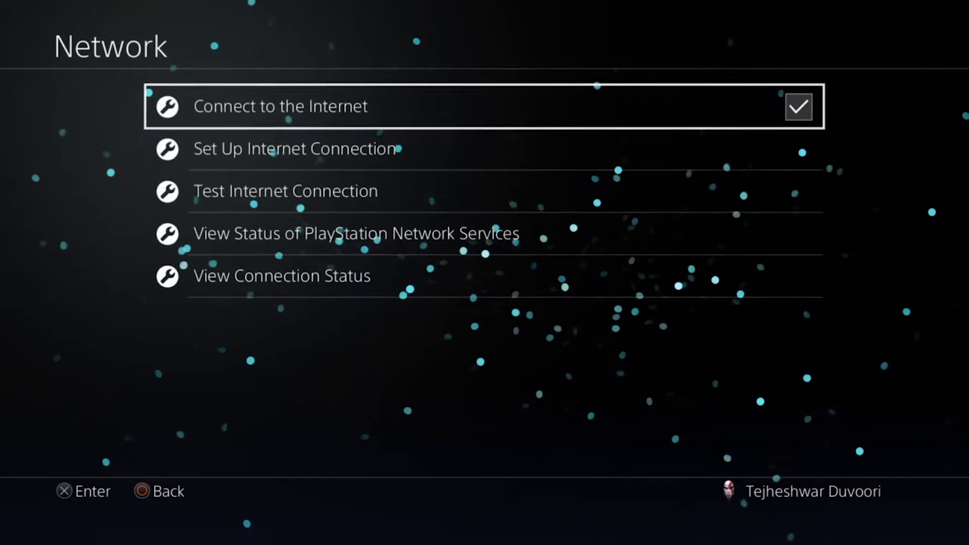
- Examine the Connect to the Internet and Set Up Internet Connection options, and return to the function area
key(Down)
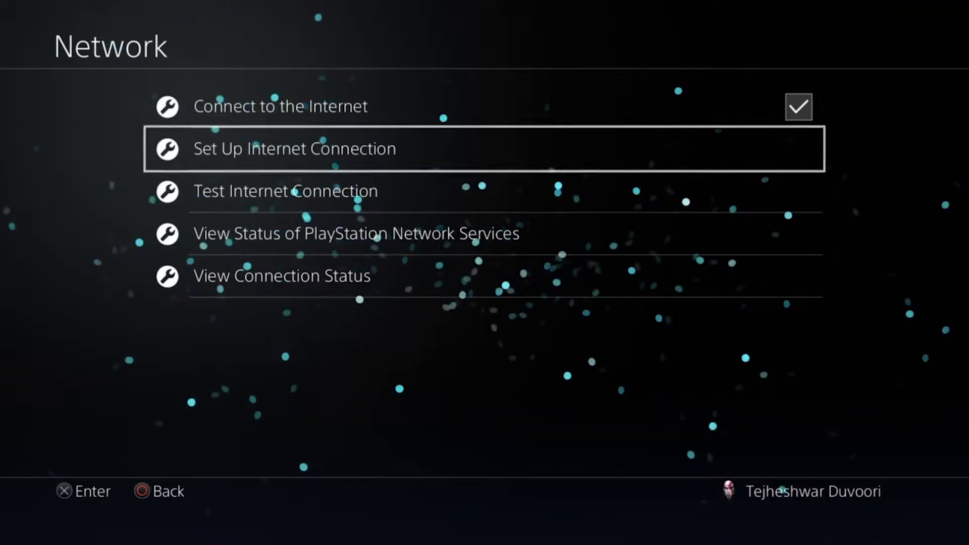
key(Up)
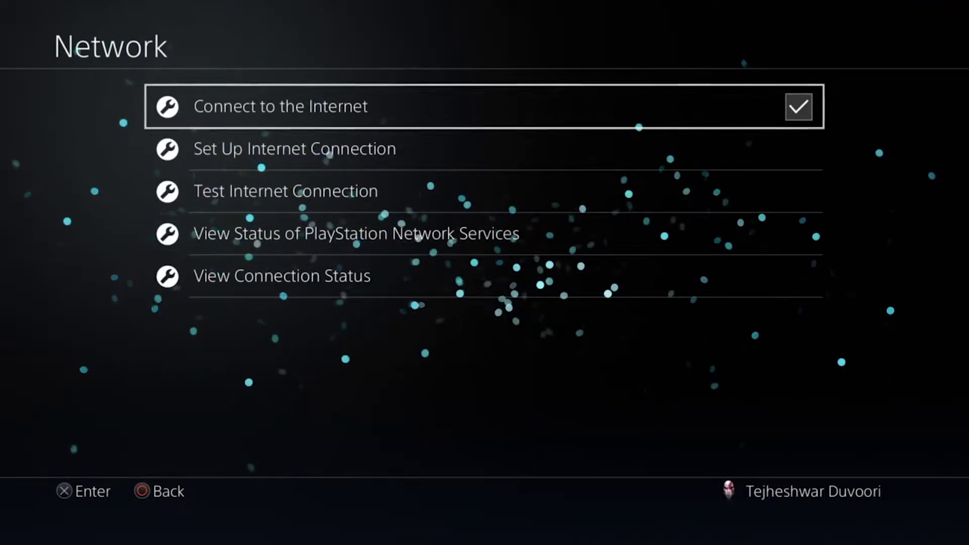
key(Escape)
key(Escape)
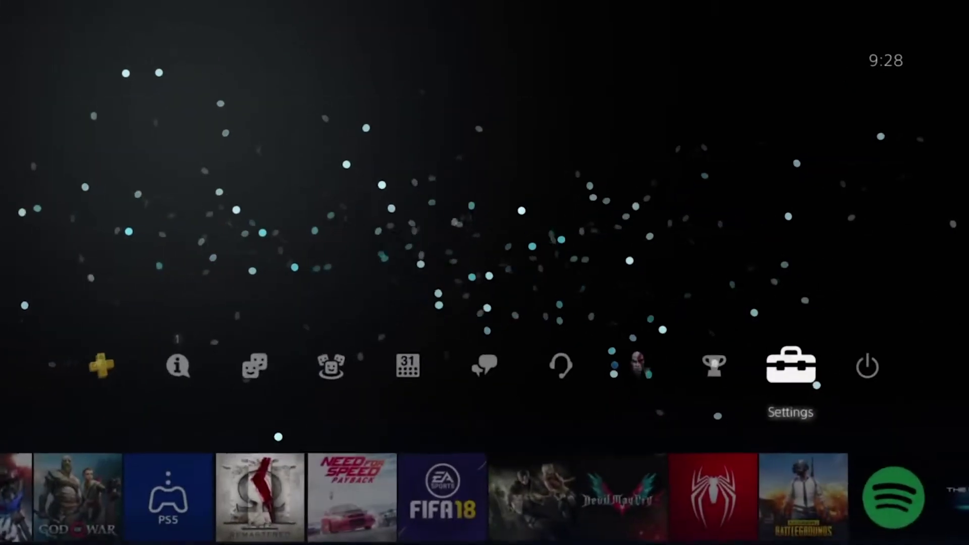
key(Left)
key(Left)
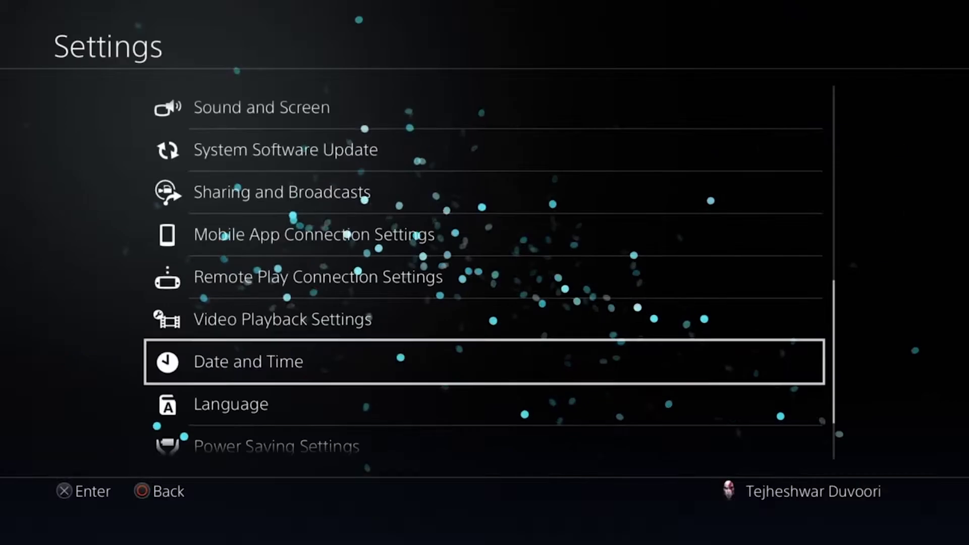
- Open Account Management from the PS4 settings list
key(Up)
key(Up)
key(Up)
key(Up)
key(Up)
key(Up)
key(Up)
key(Up)
key(Up)
key(Up)
key(Up)
key(Up)
key(Up)
key(Up)
key(Up)
key(Up)
key(Up)
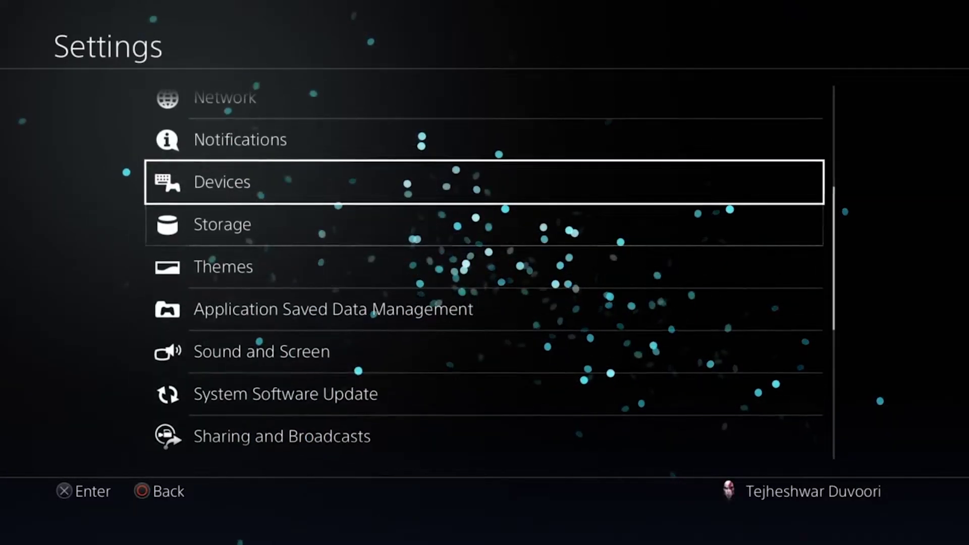
key(Down)
key(Down)
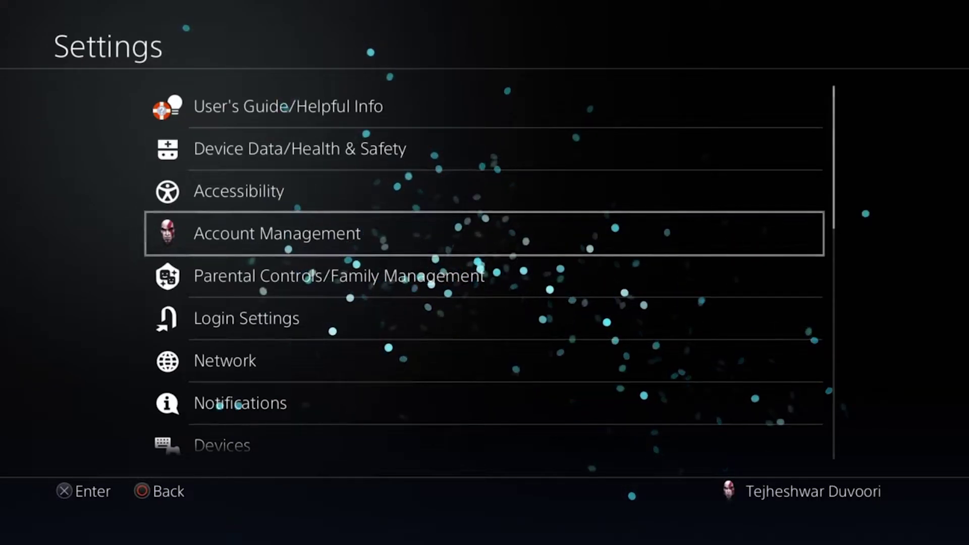
key(Return)
key(Up)
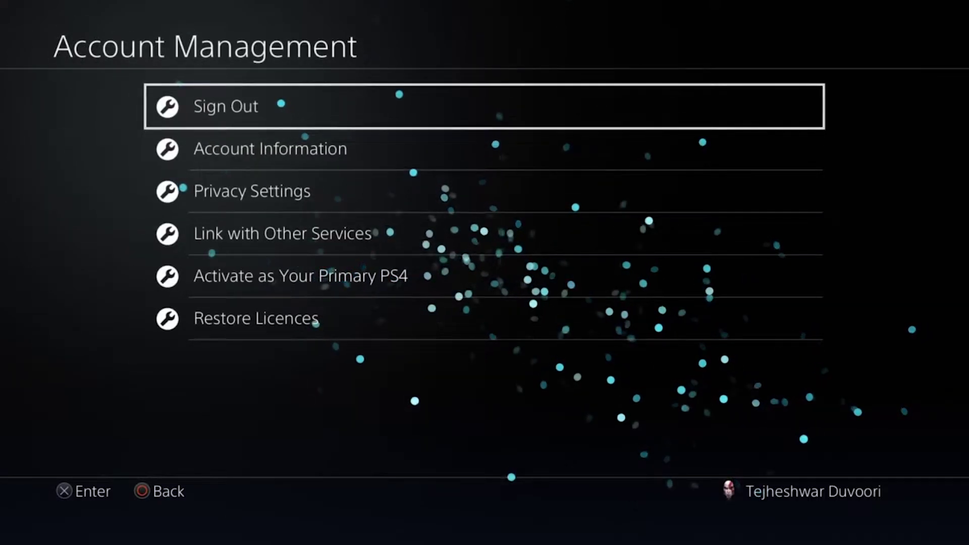
- Check the Activate as Your Primary PS4 page and return to the home screen tiles
key(Down)
key(Down)
key(Down)
key(Down)
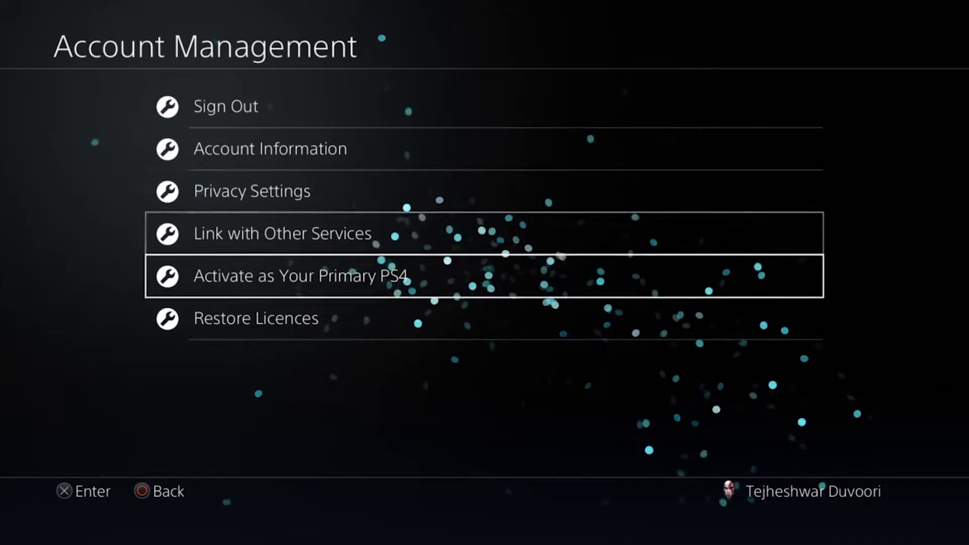
key(Return)
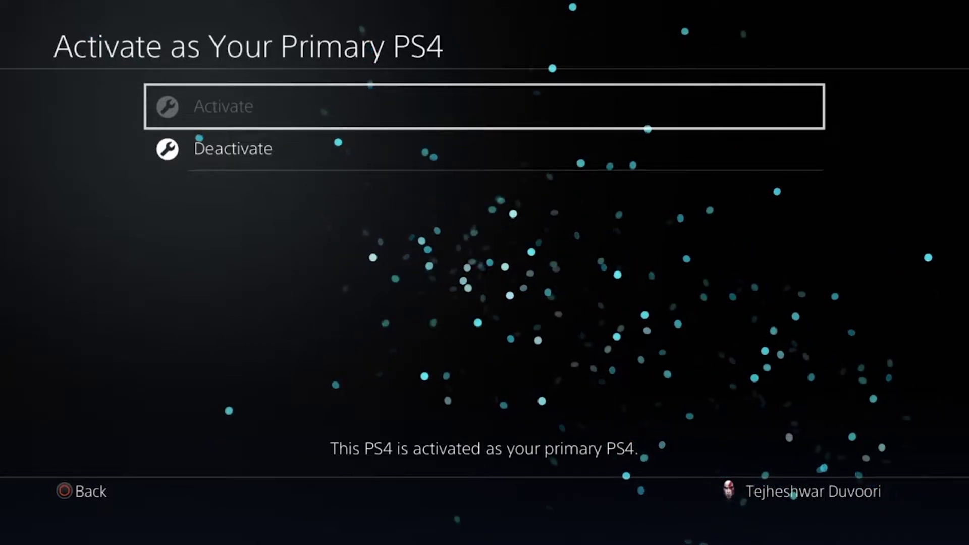
key(Escape)
key(Escape)
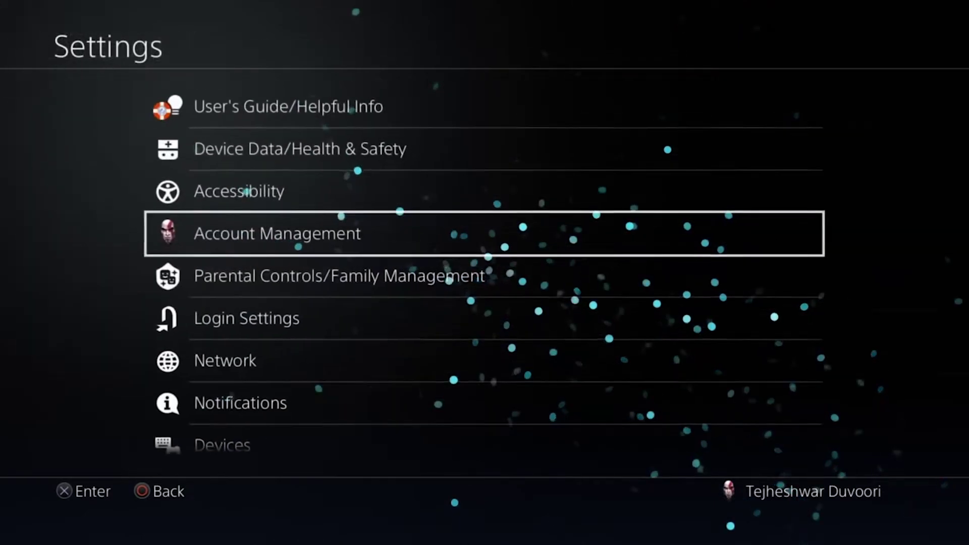
key(Escape)
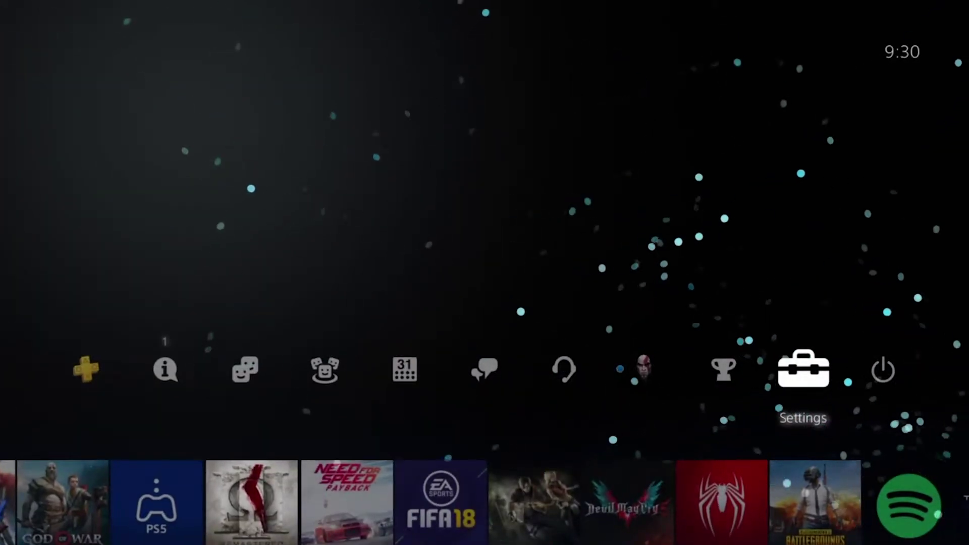
key(Down)
key(Left)
key(Left)
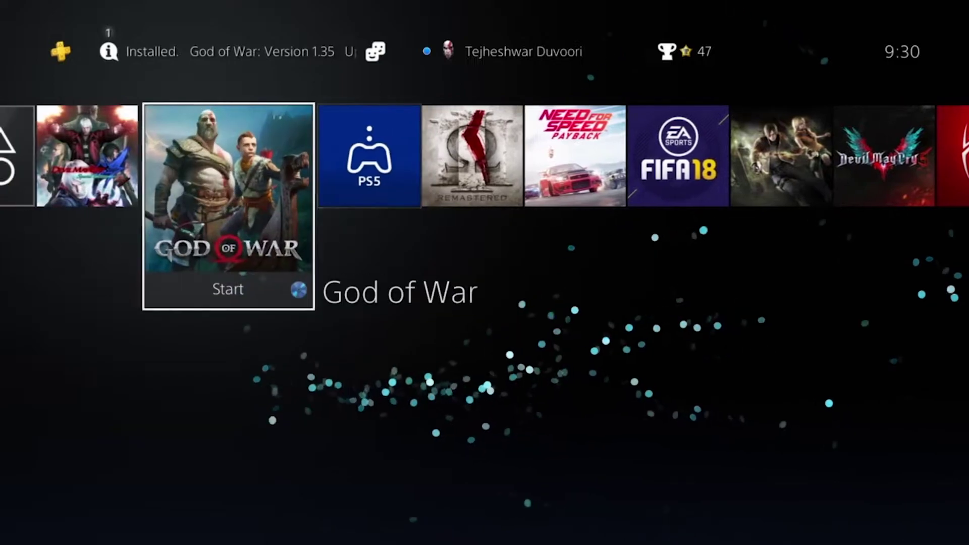
key(Right)
key(Up)
key(Down)
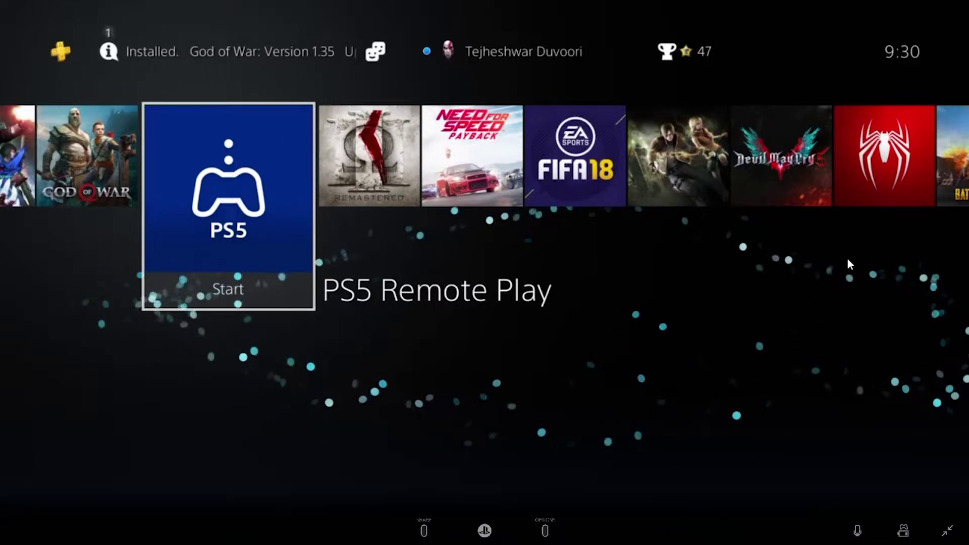
- Exit full screen, minimize the PS Remote Play window and refresh the desktop
key(Escape)
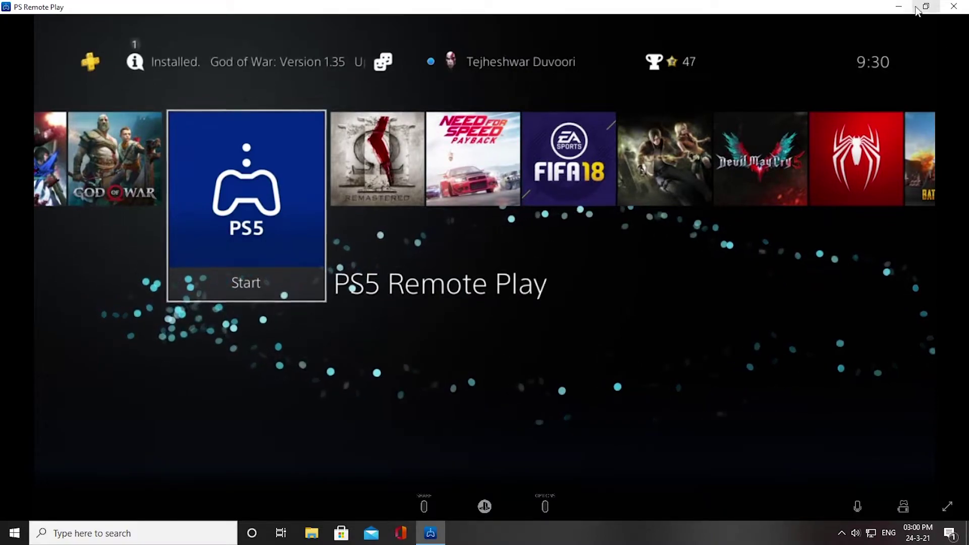
click(898, 6)
right_click(383, 15)
click(418, 55)
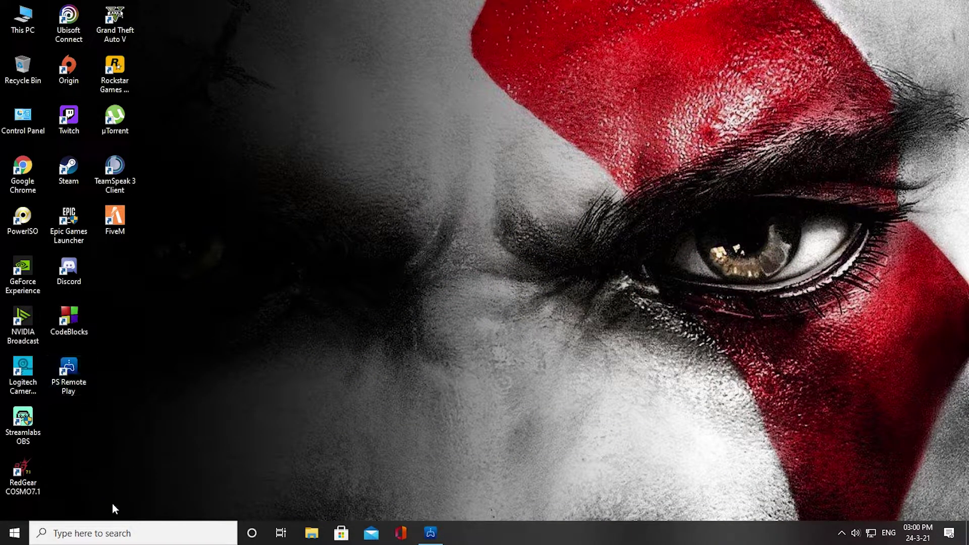
- Search for "ps remote play" in Google Chrome and open the PS Remote Play page on remoteplay.dl.playstation.net
click(112, 532)
click(69, 106)
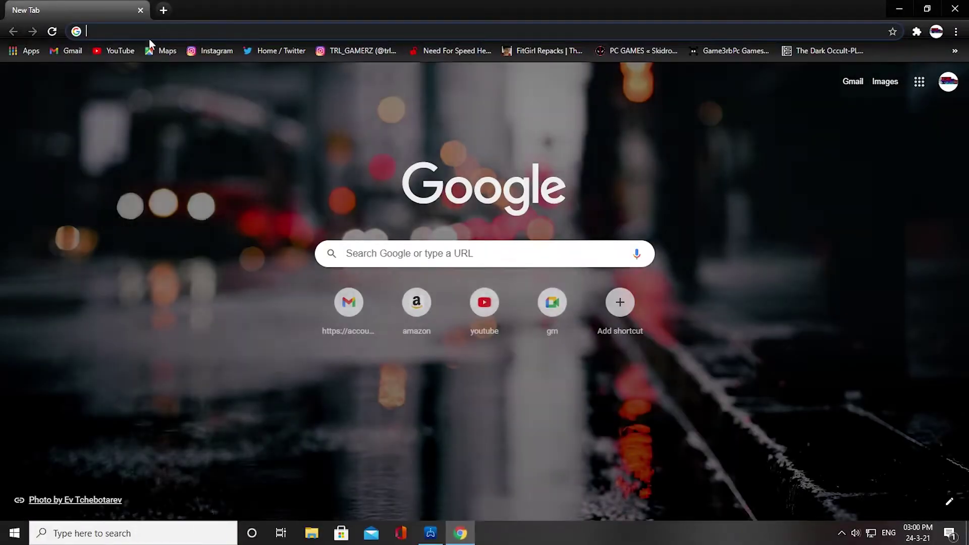
click(156, 33)
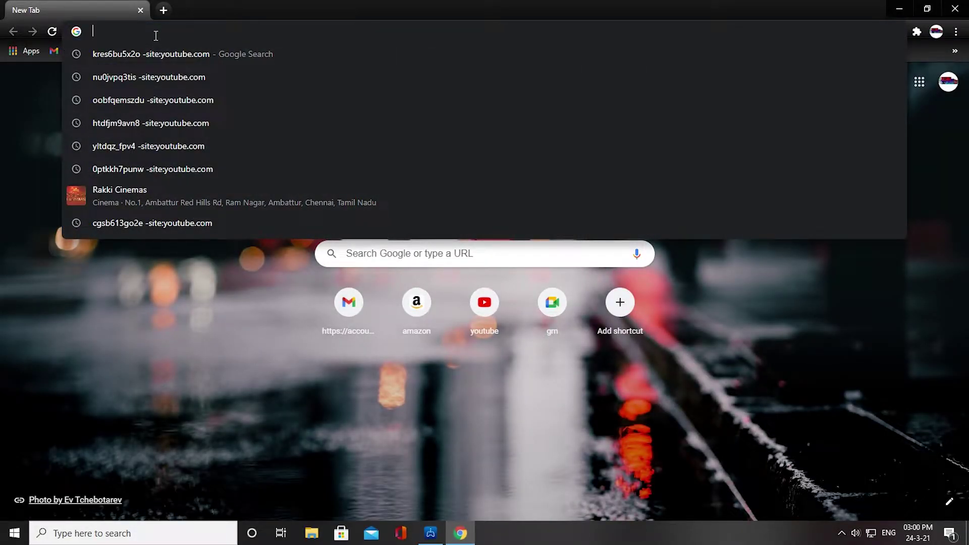
text(ps remo)
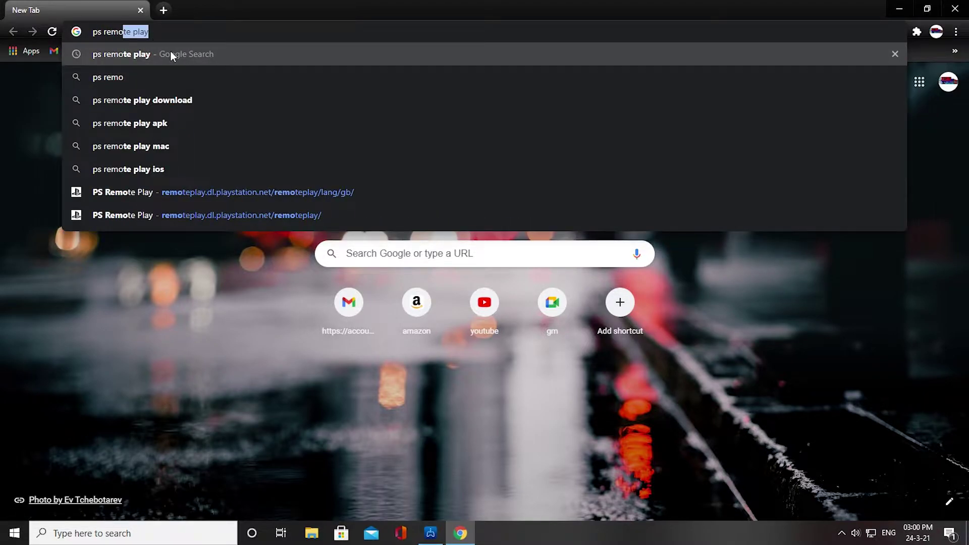
click(171, 53)
click(255, 206)
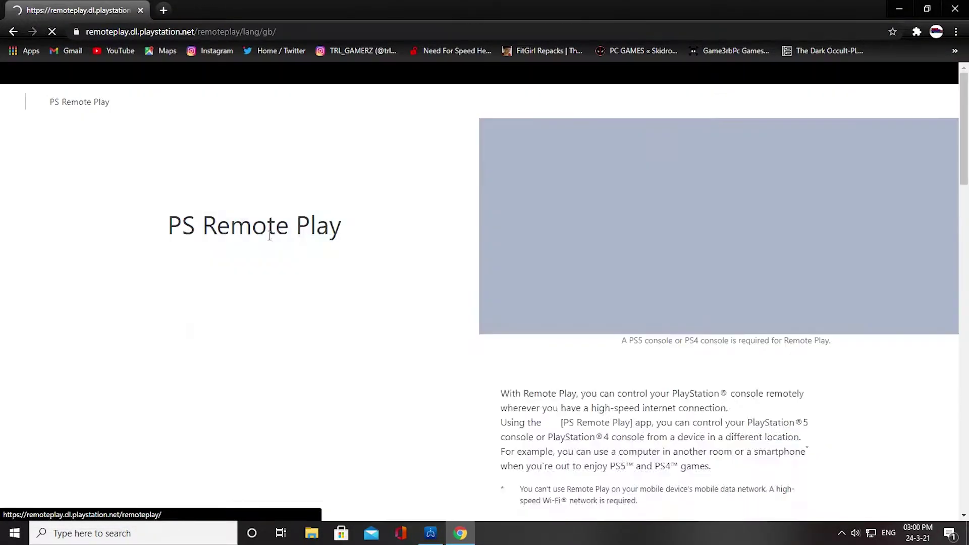
- Review the links for controlling a PS4 or PS5 console from other devices and close the browser
scroll(347, 238, down, 5)
scroll(347, 244, down, 1)
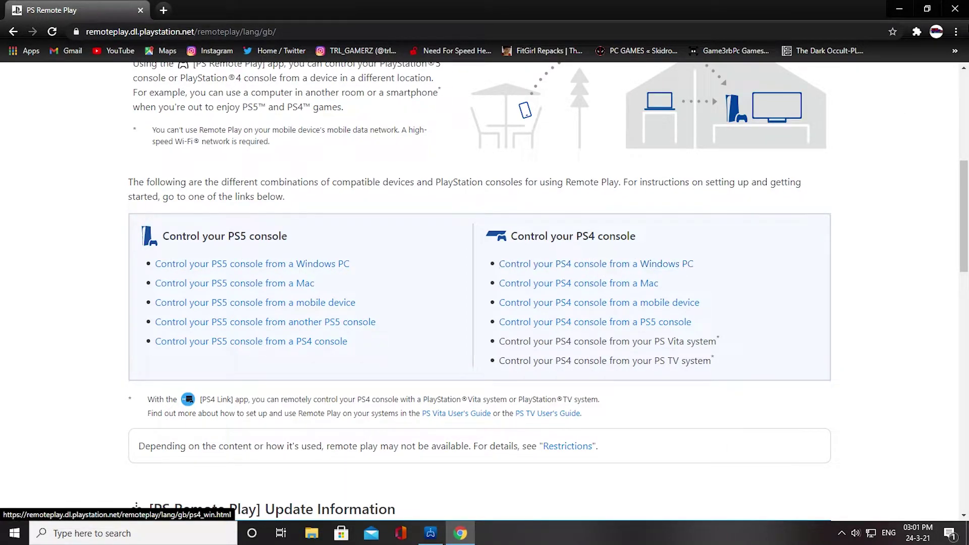
click(955, 9)
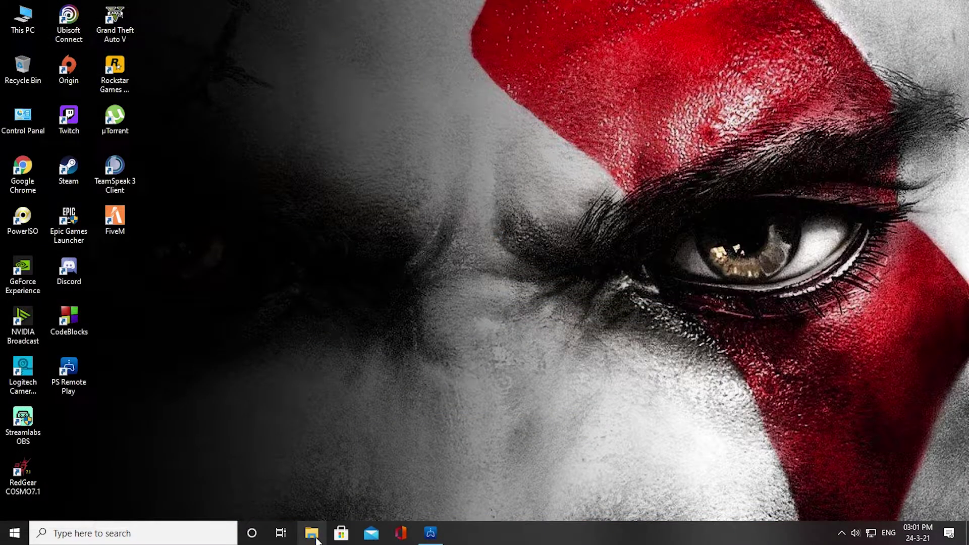
- Look up the RemotePlayInstaller file in the Downloads folder and close File Explorer
click(311, 533)
click(200, 108)
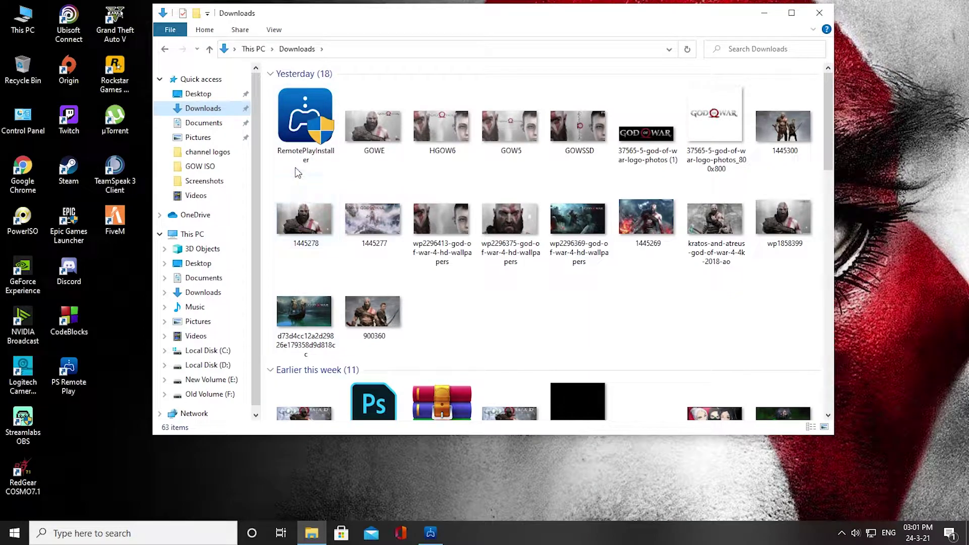
click(819, 12)
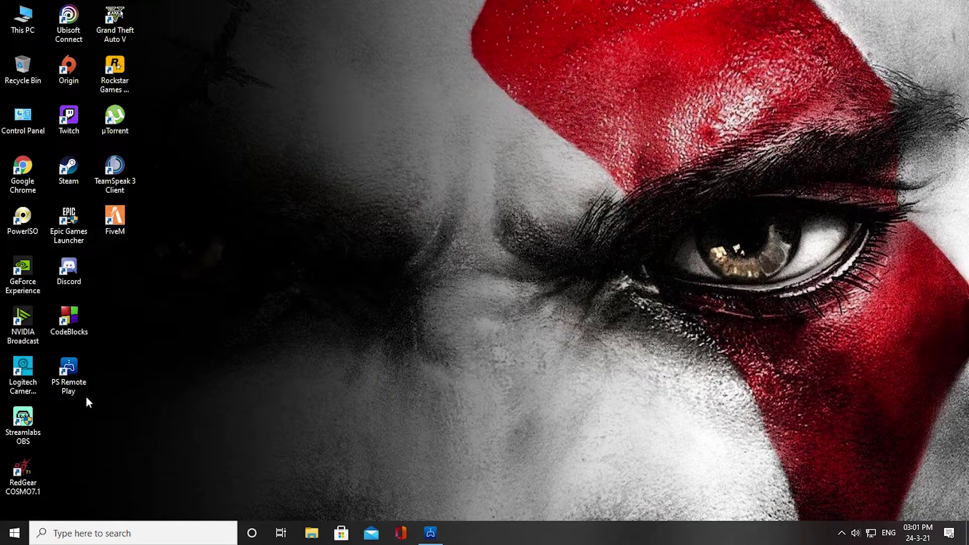
right_click(282, 211)
click(318, 250)
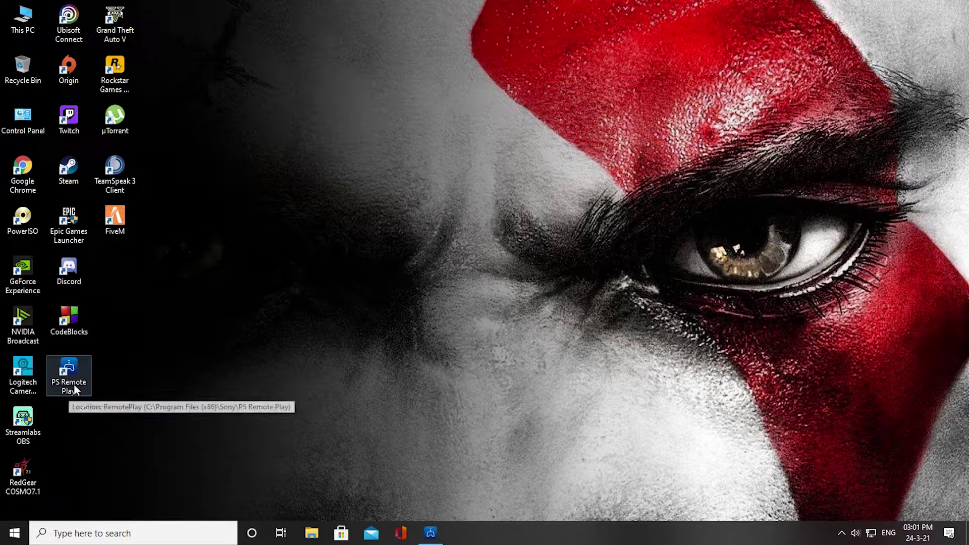
right_click(154, 270)
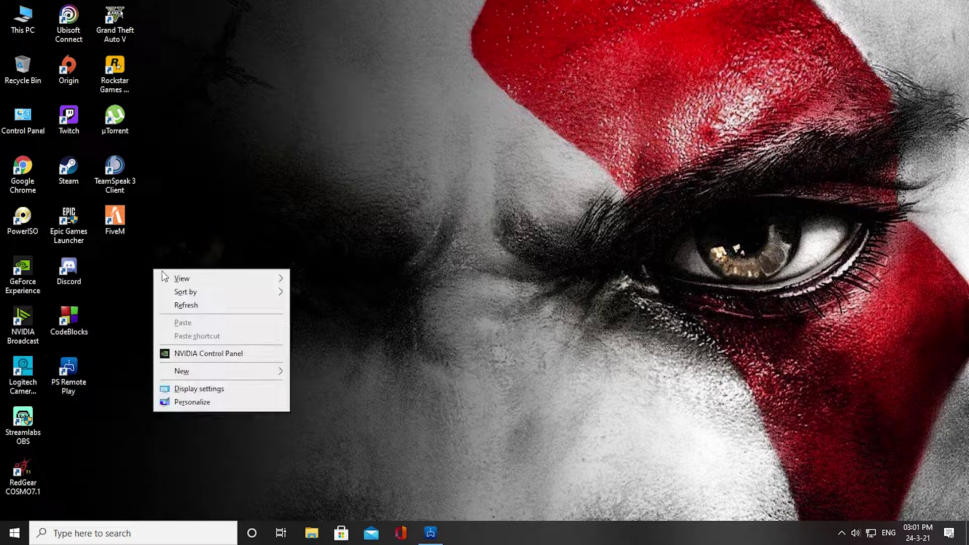
click(186, 310)
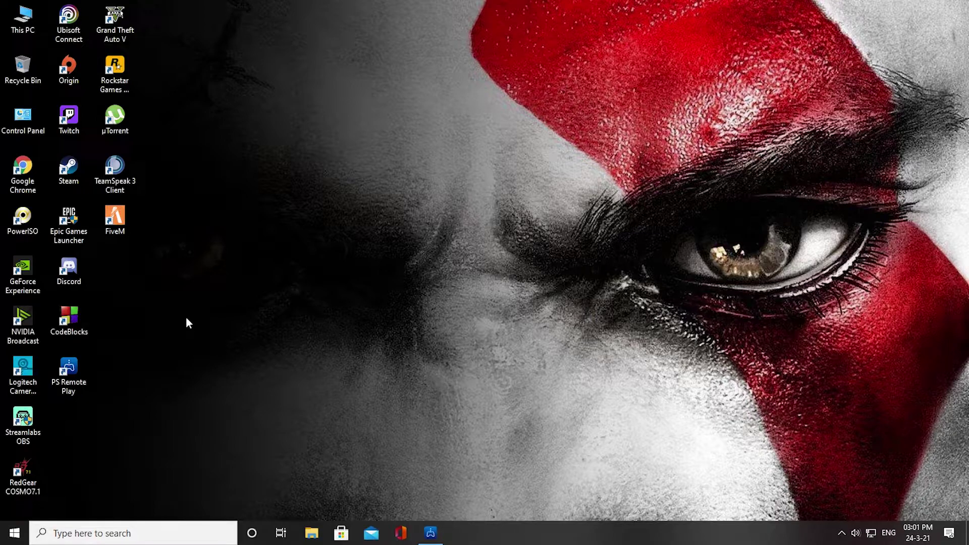
right_click(189, 304)
click(218, 341)
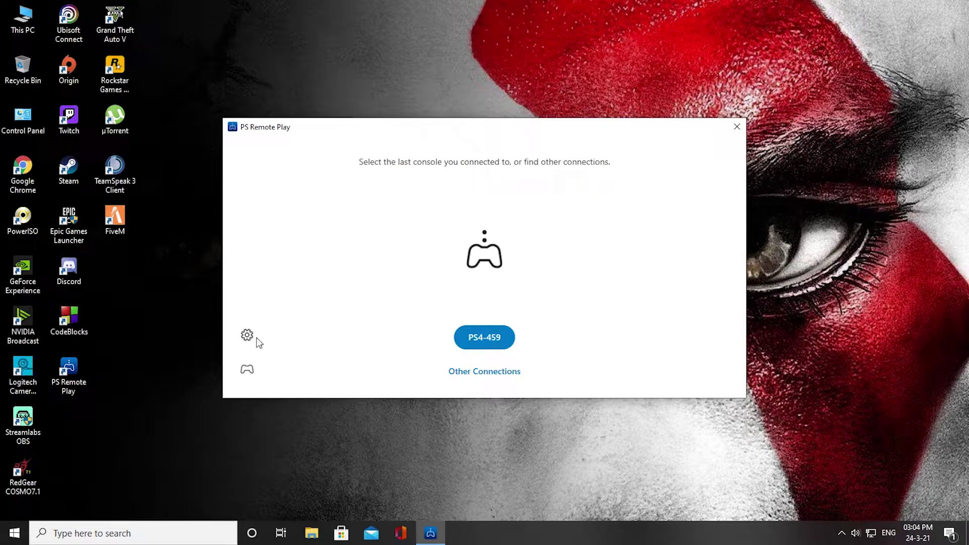
right_click(917, 266)
click(925, 296)
right_click(919, 295)
click(927, 330)
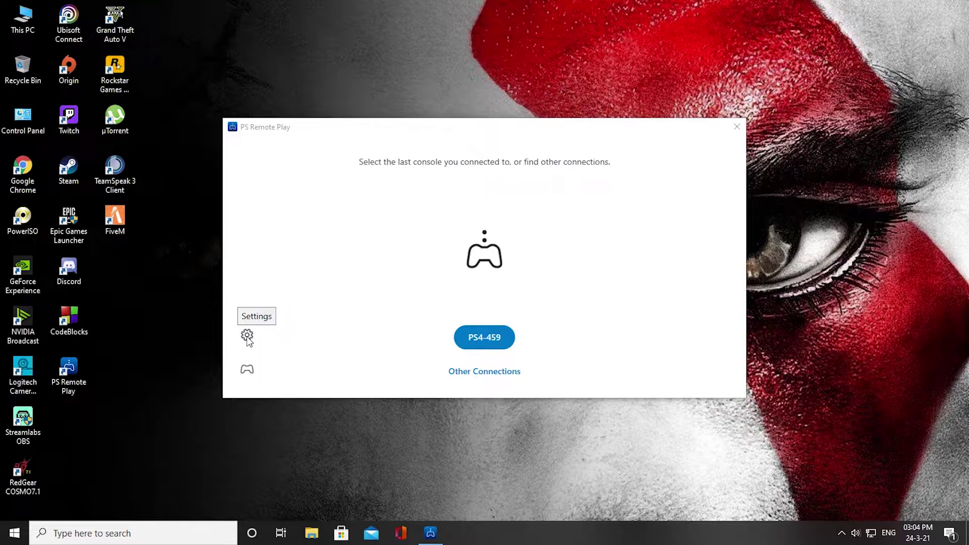
- Open the Remote Play settings and check the PS5 resolution choices under Video Quality for Remote Play
click(247, 336)
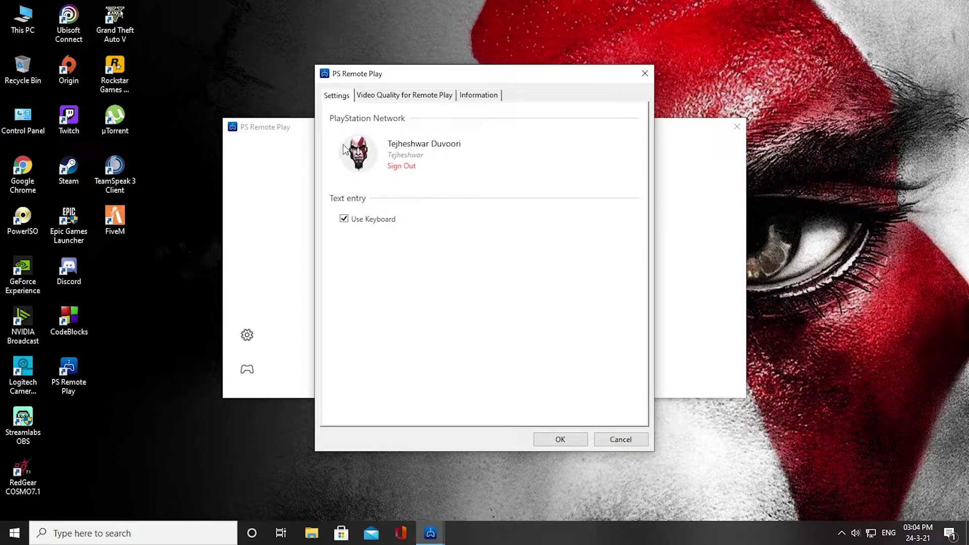
click(400, 97)
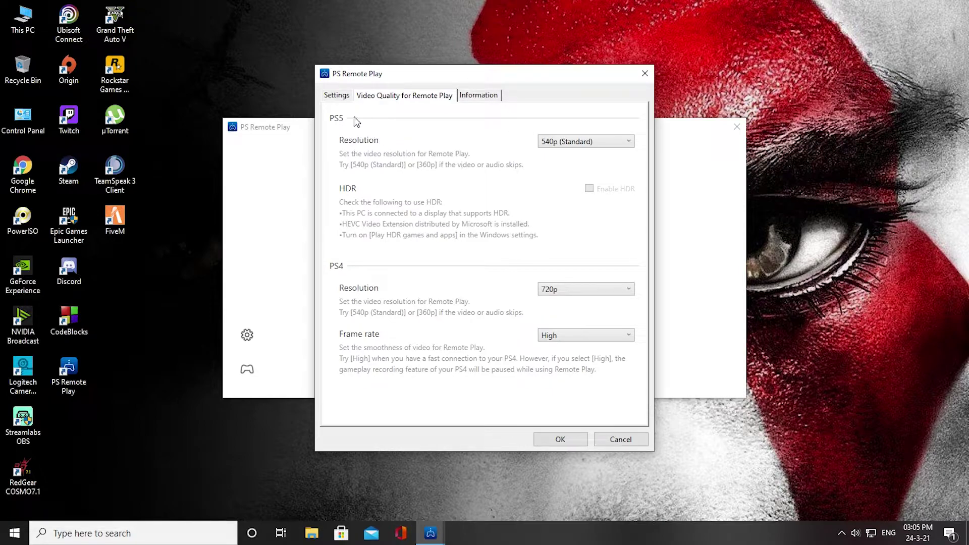
click(601, 139)
click(576, 318)
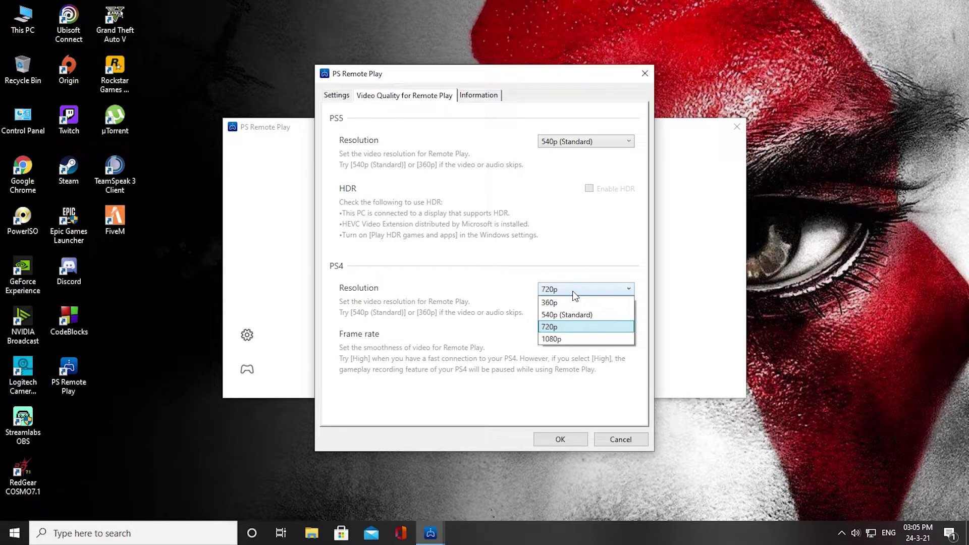
- Review the PS4 resolution and frame rate options and the app information, and accept the settings
click(572, 291)
click(575, 335)
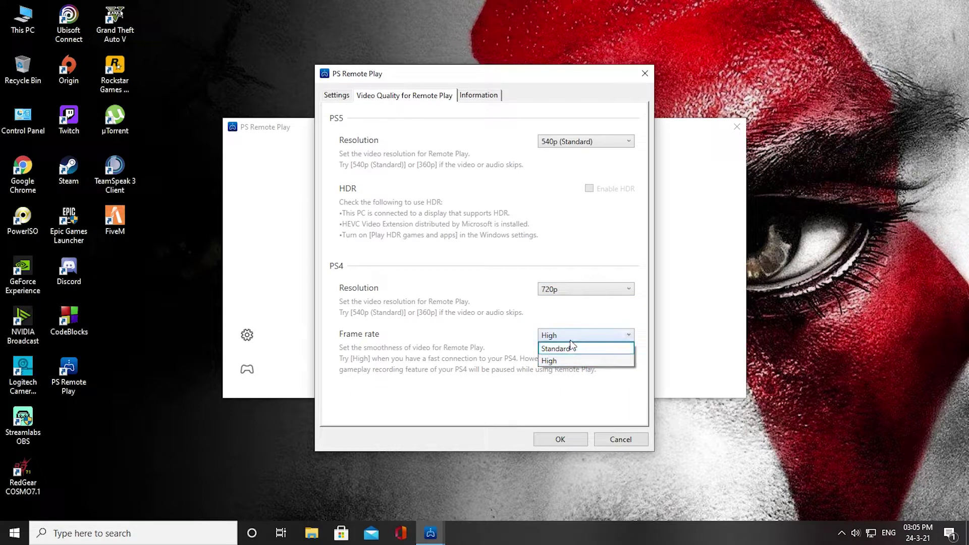
click(582, 291)
click(582, 291)
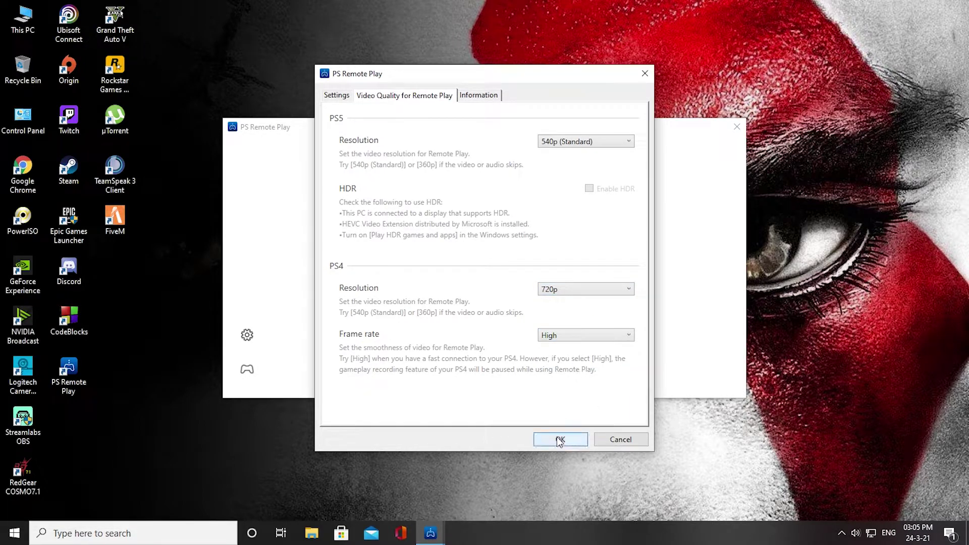
click(477, 96)
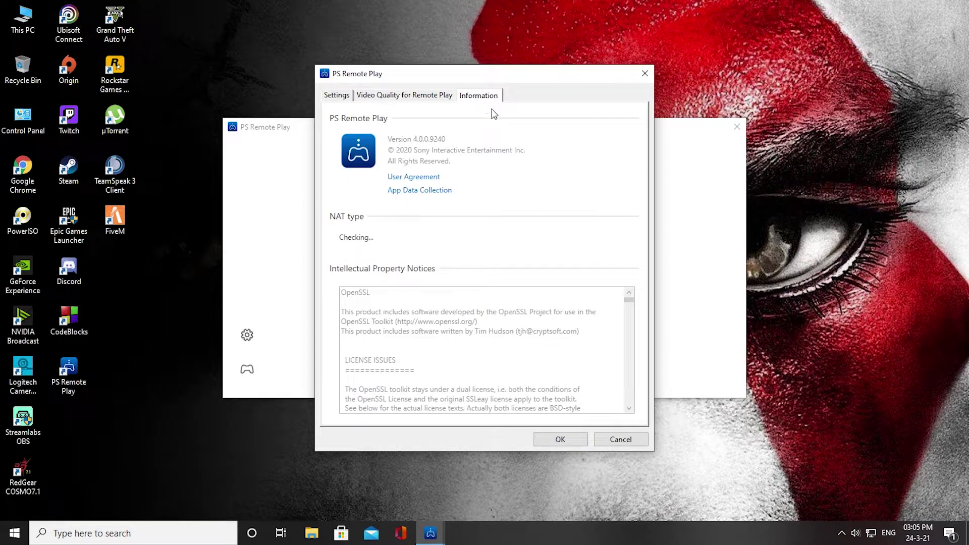
click(578, 437)
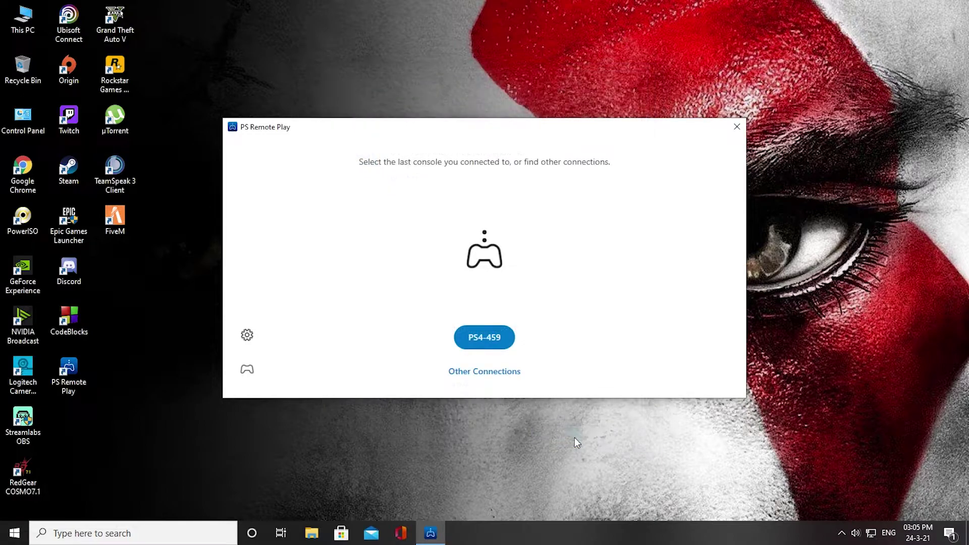
- Choose a PS4 as another connection and open manual linking by number
click(493, 373)
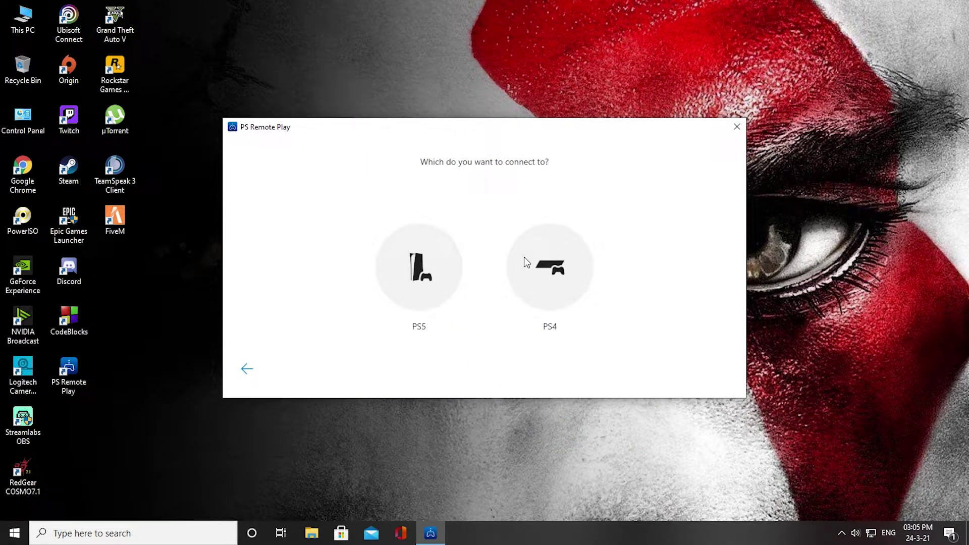
click(575, 278)
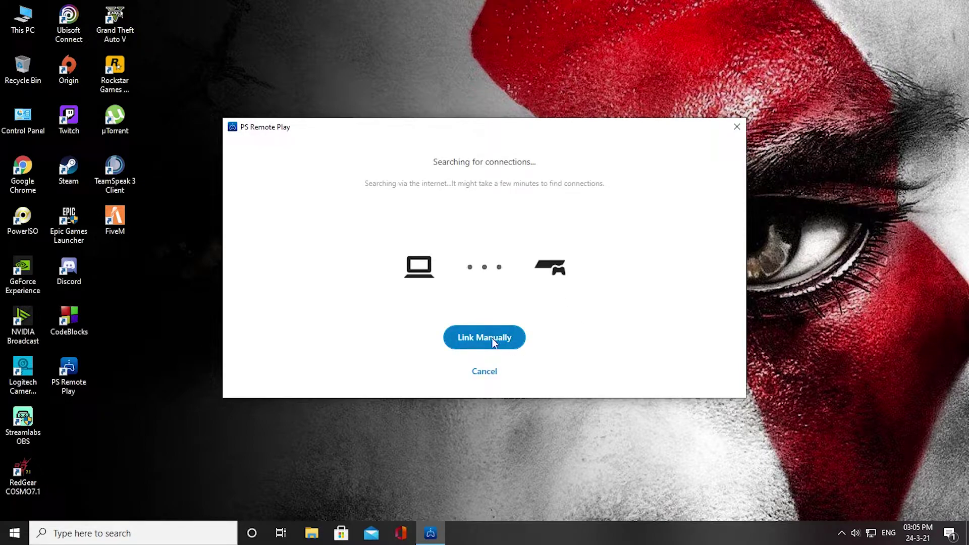
click(480, 345)
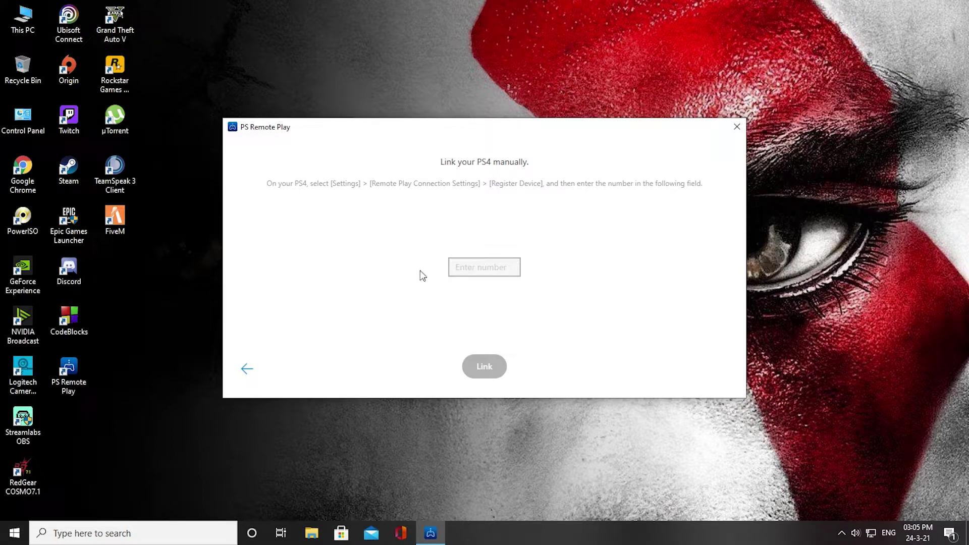
right_click(868, 250)
click(908, 283)
click(487, 368)
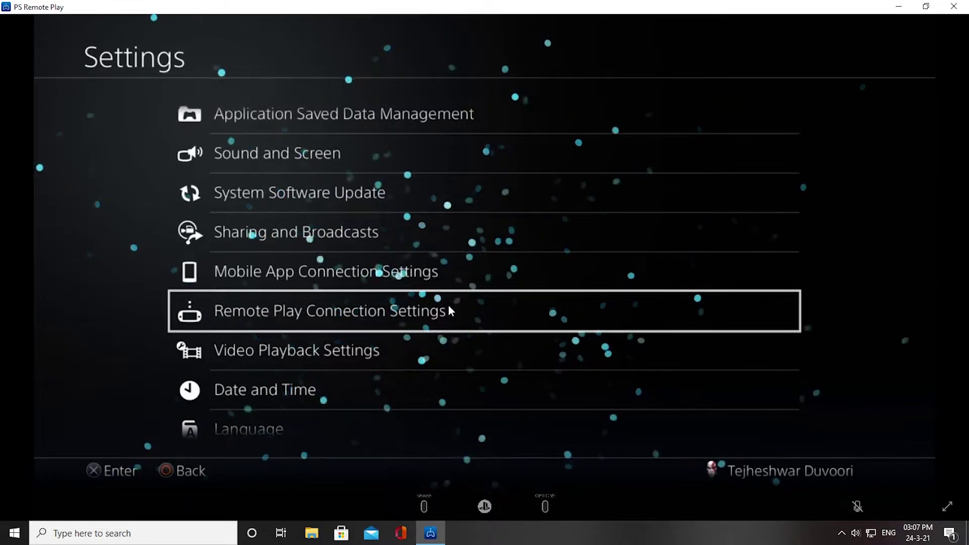
- Lower the PS Remote Play volume in the Xbox Game Bar audio mix and close the overlay
key(super+g)
scroll(126, 255, down, 3)
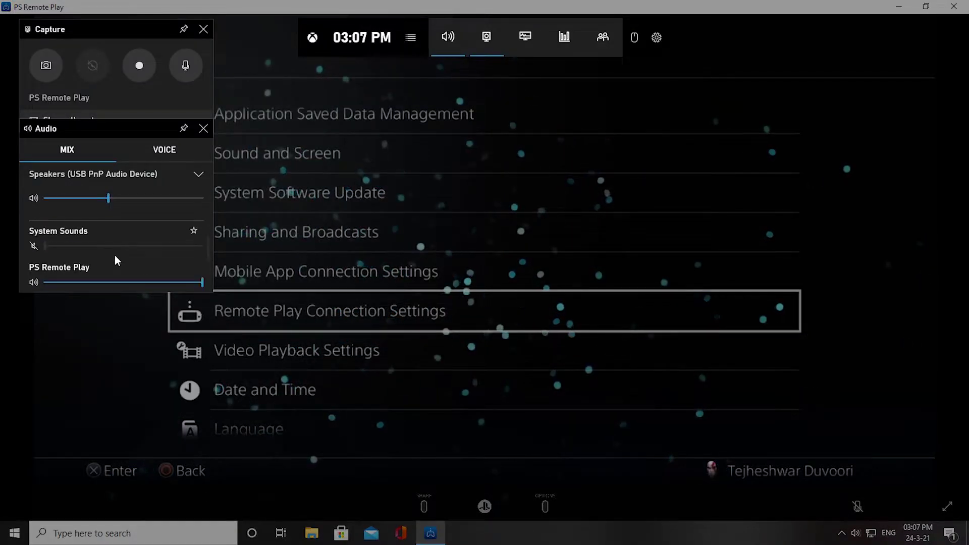
drag(105, 280, 68, 281)
click(520, 262)
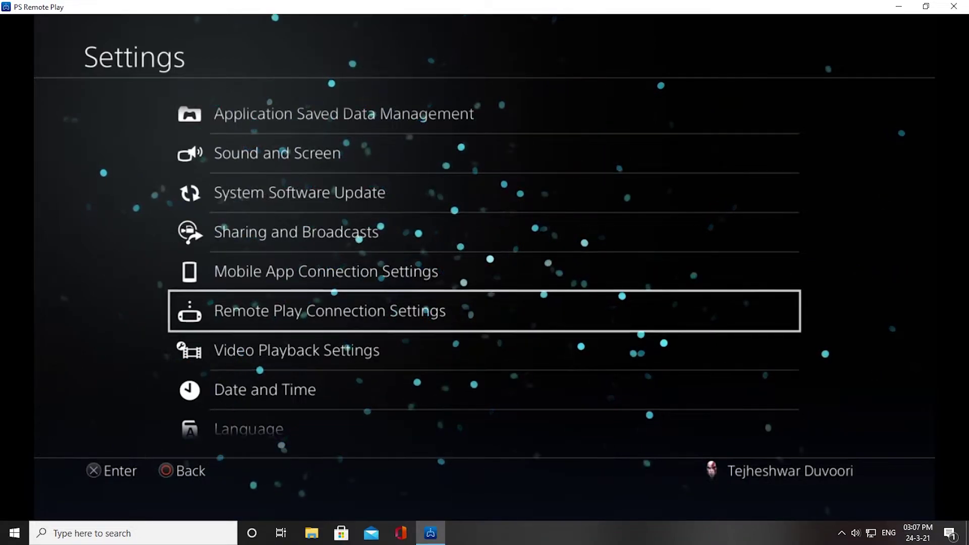
- Move up the console's Settings list to Themes and switch Remote Play to full screen
key(Down)
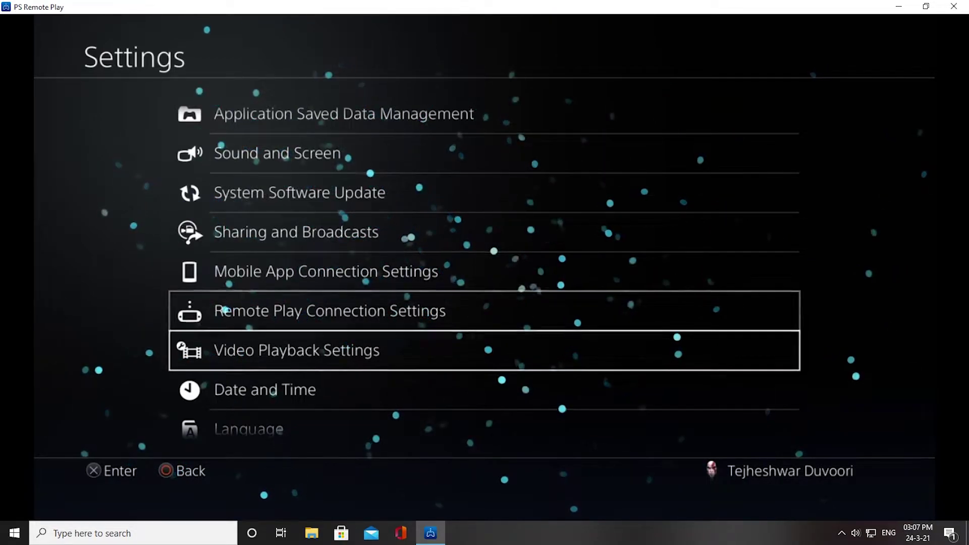
key(Up)
key(Up)
key(Up)
key(Up)
key(Up)
key(Up)
key(Up)
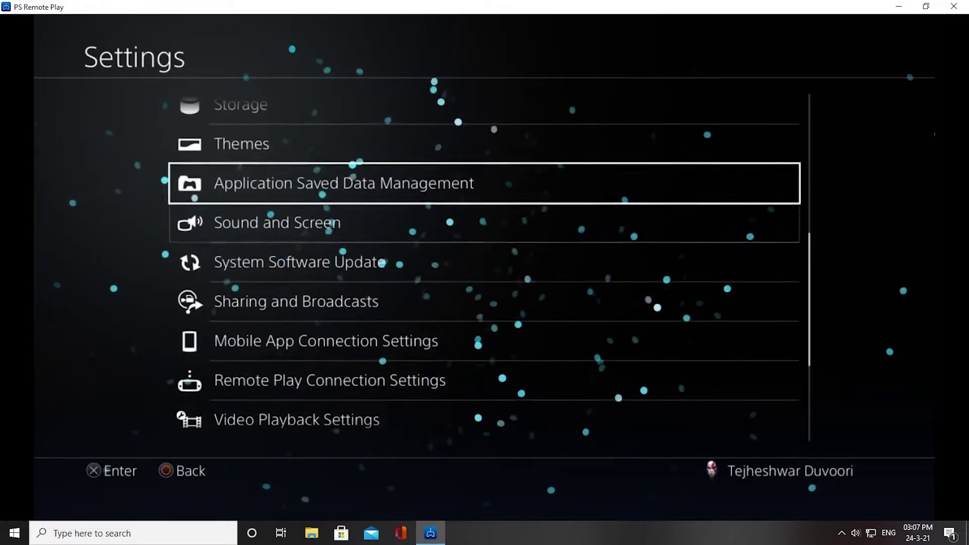
click(945, 511)
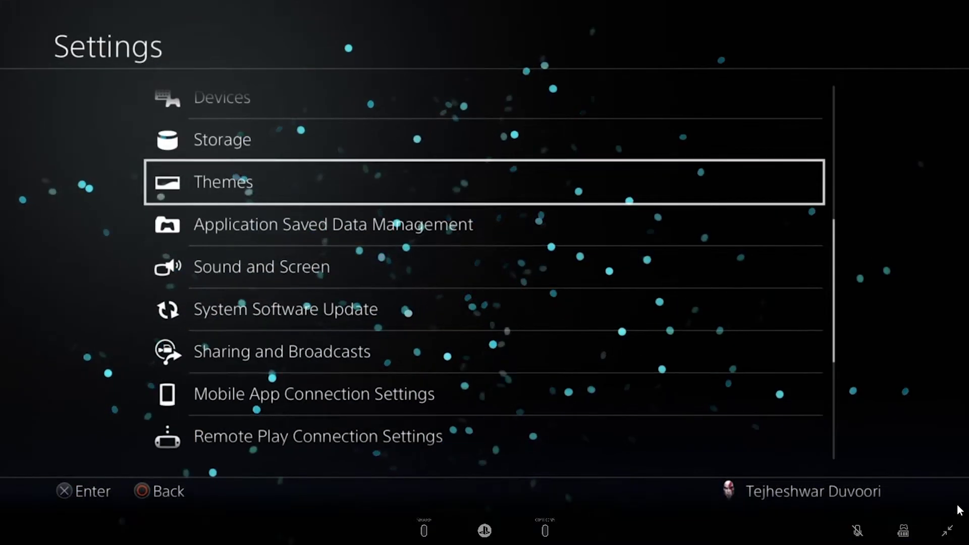
- Browse the console's Settings list down past Remote Play Connection Settings, back up to User's Guide/Helpful Info, and return to the home screen
key(Down)
key(Down)
key(Down)
key(Down)
key(Down)
key(Down)
key(Down)
key(Down)
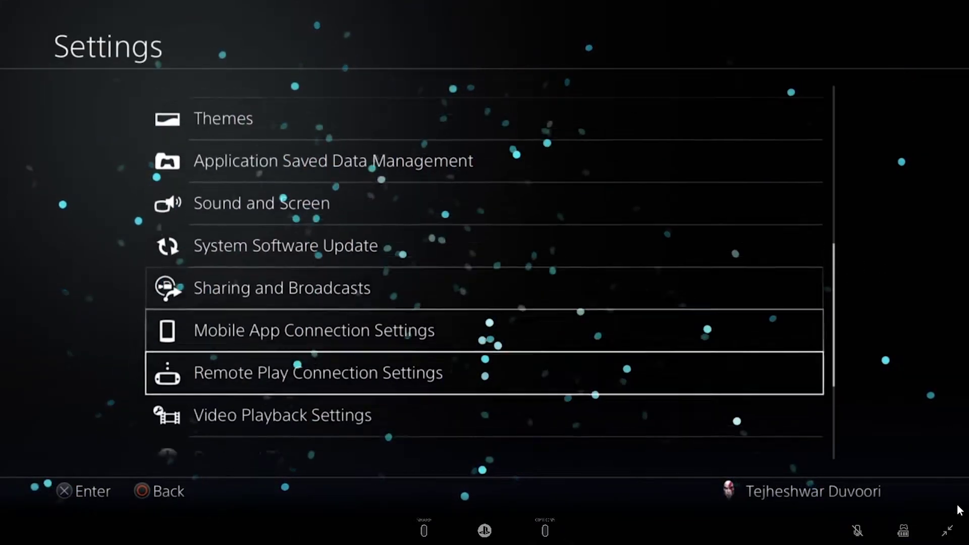
key(Up)
key(Up)
key(Up)
key(Up)
key(Up)
key(Up)
key(Up)
key(Up)
key(Up)
key(Up)
key(Up)
key(Up)
key(Up)
key(Up)
key(Up)
key(Up)
key(Up)
key(Up)
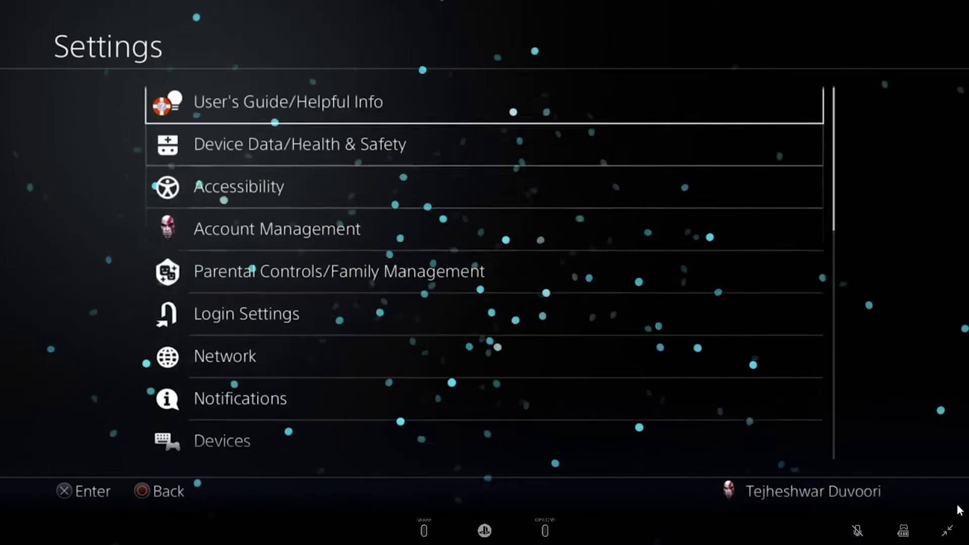
key(Escape)
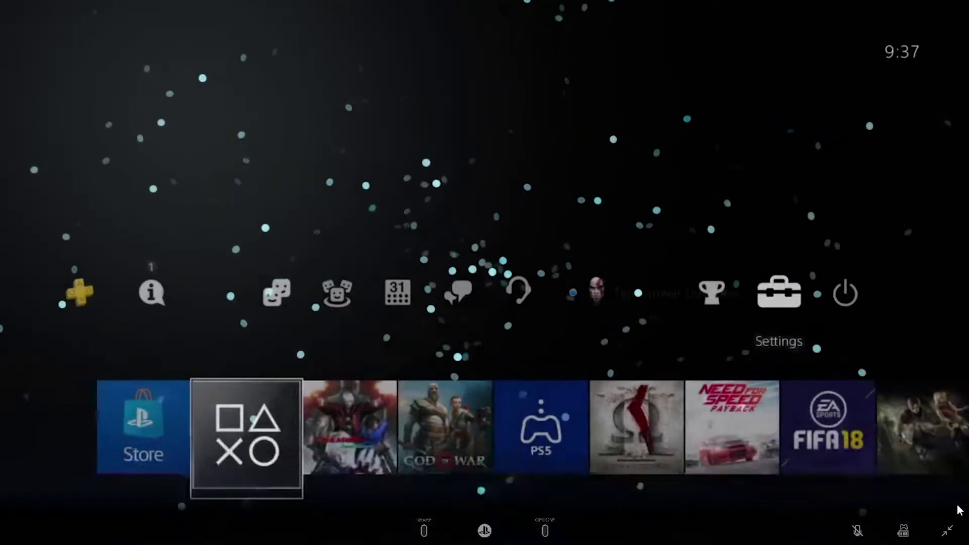
- Look over the home screen's activity feed and browse the game and app tiles through to Library
key(Down)
key(Down)
key(Up)
key(Up)
key(Up)
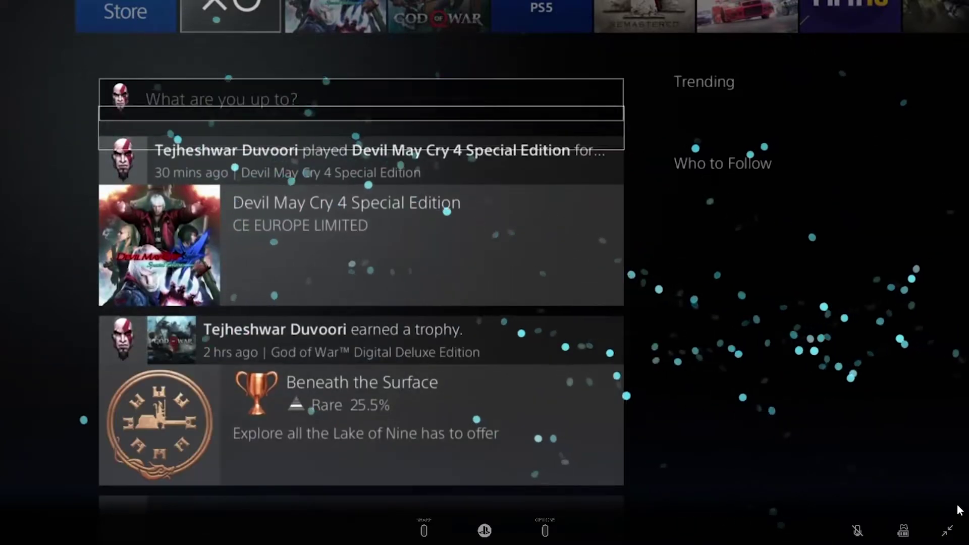
key(Down)
key(Right)
key(Right)
key(Right)
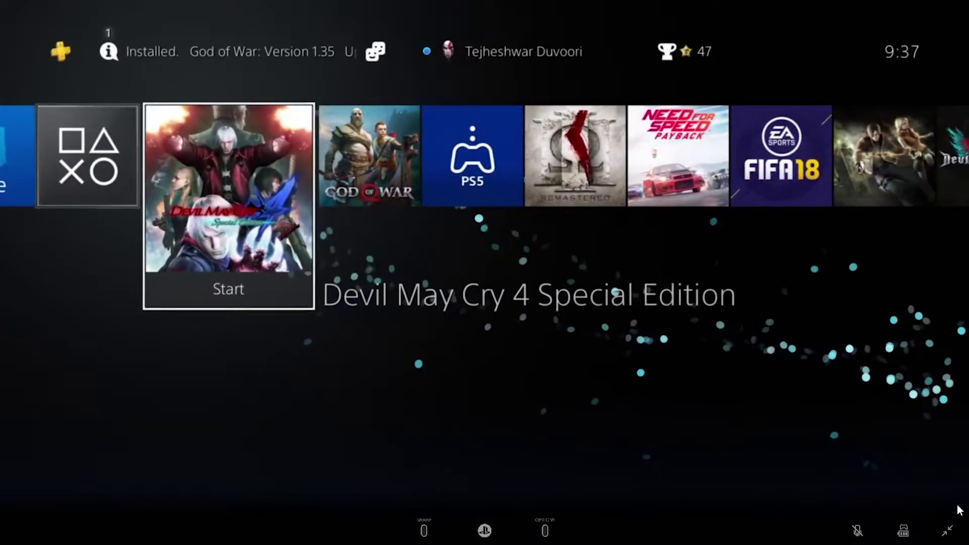
key(Right)
key(Right)
key(Right)
key(Right)
key(Right)
key(Right)
key(Right)
key(Right)
key(Right)
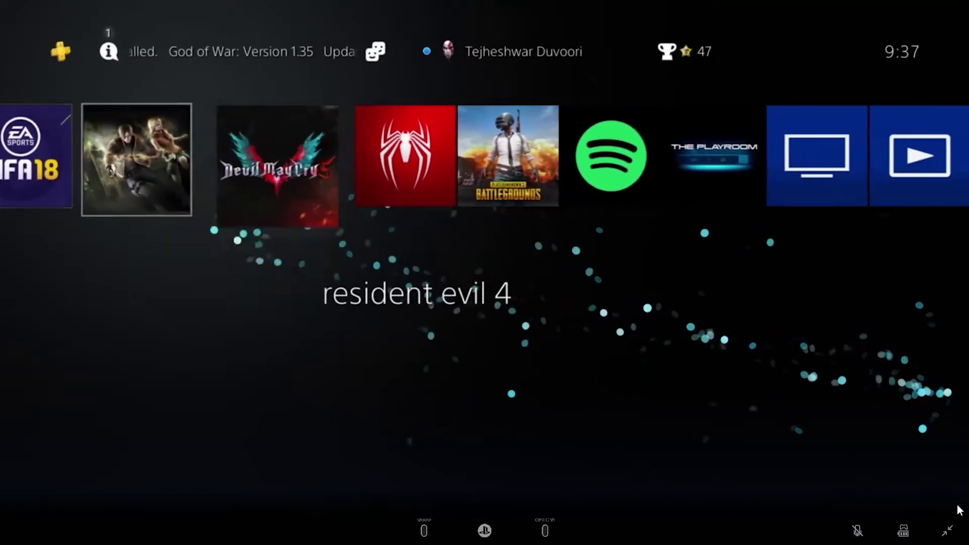
key(Right)
key(Right)
key(Right)
key(Right)
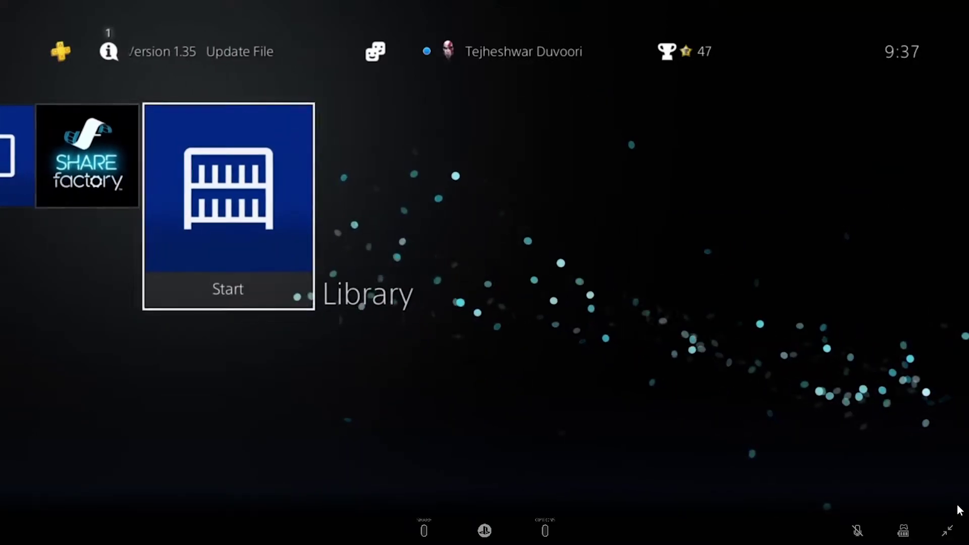
- Go back along the tiles to Devil May Cry 4 Special Edition and view its trophies and details
key(Left)
key(Left)
key(Left)
key(Left)
key(Left)
key(Left)
key(Left)
key(Left)
key(Left)
key(Left)
key(Left)
key(Left)
key(Left)
key(Left)
key(Left)
key(Right)
key(Left)
key(Up)
key(Down)
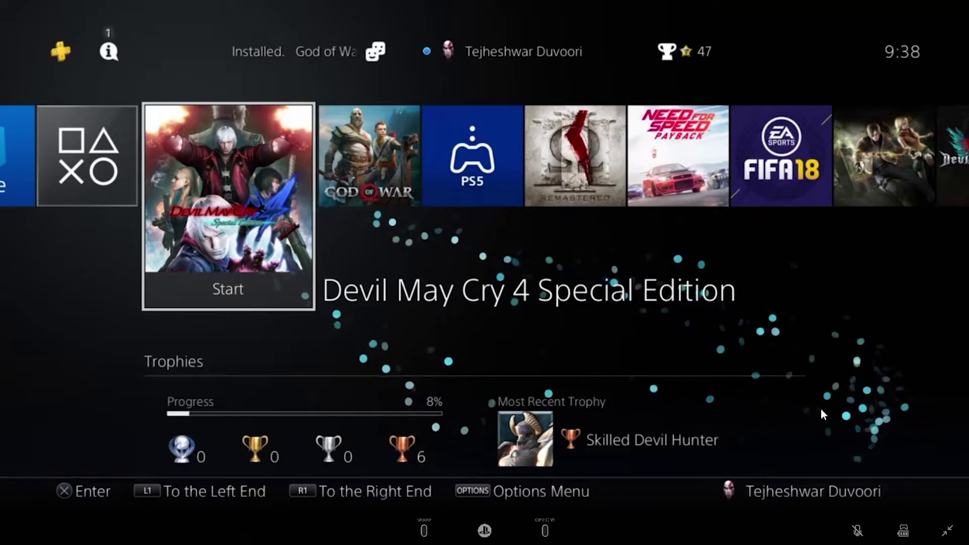
key(Down)
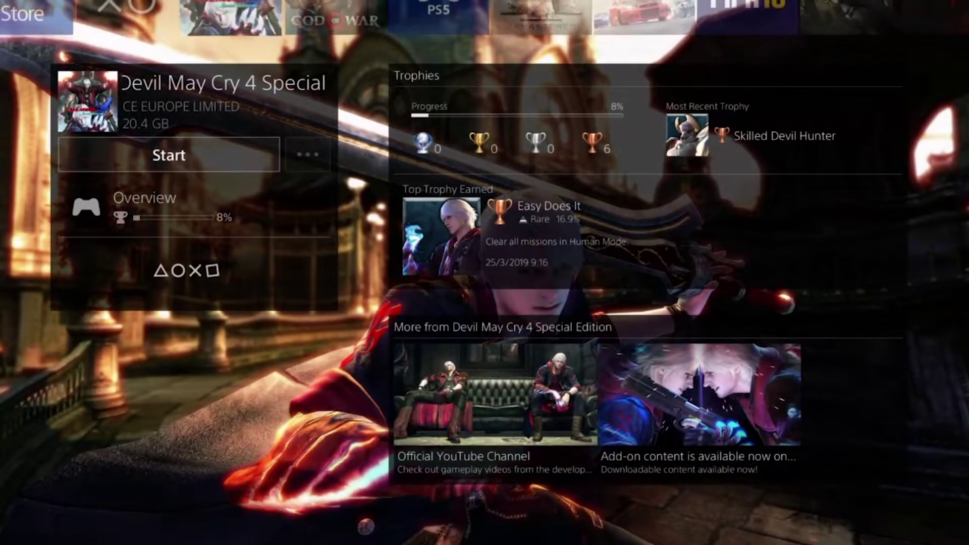
key(Up)
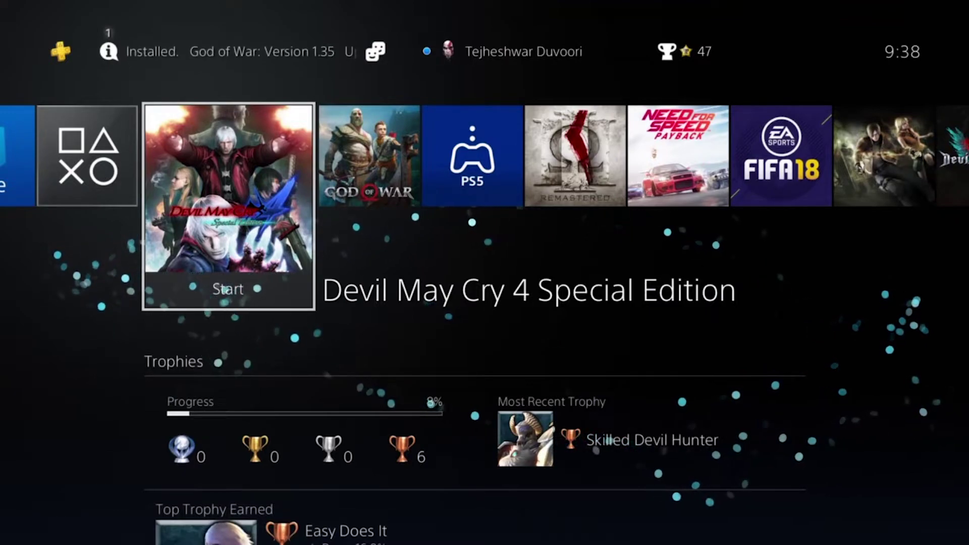
- Search for "streamlabsobs" in Google Chrome, look up the Streamlabs download on streamlabs.com and minimize the browser
mouse_move(779, 401)
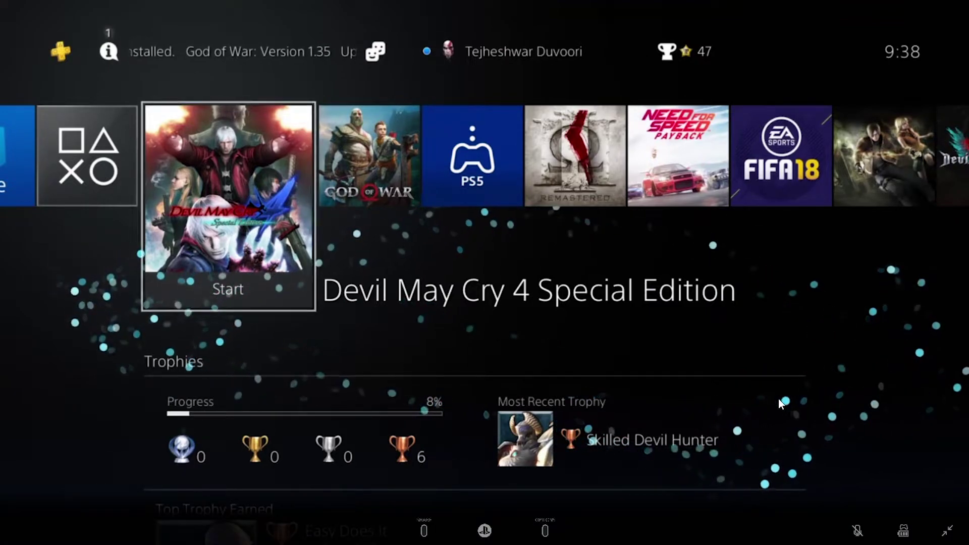
key(super)
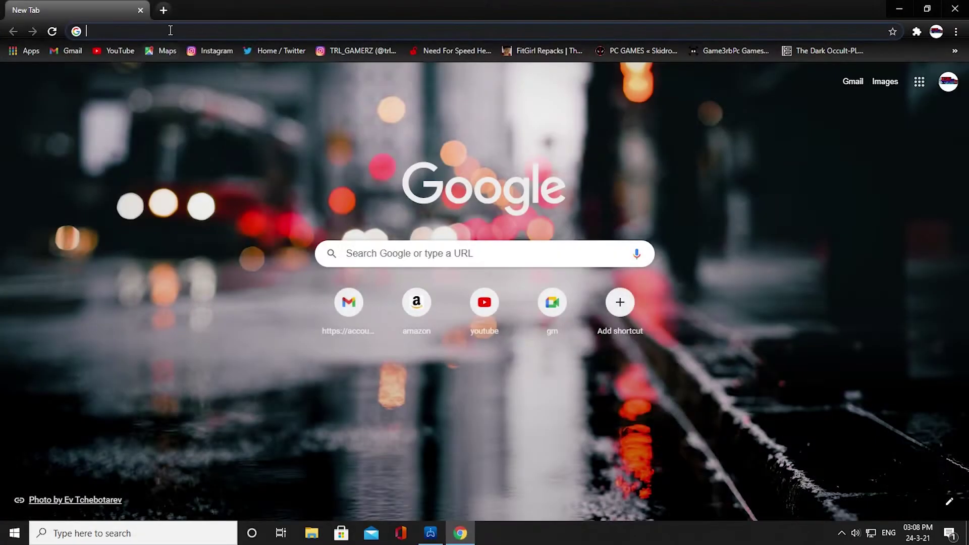
click(166, 40)
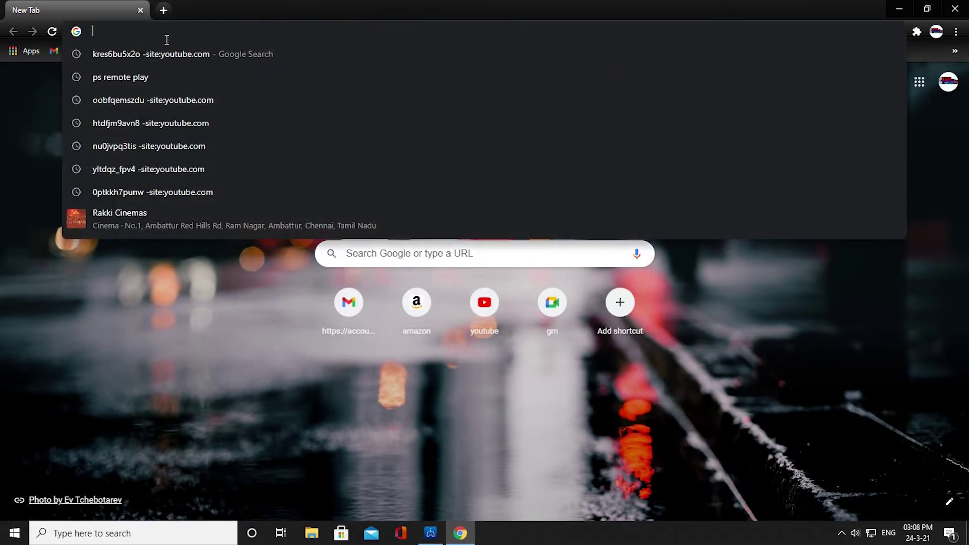
text(stream)
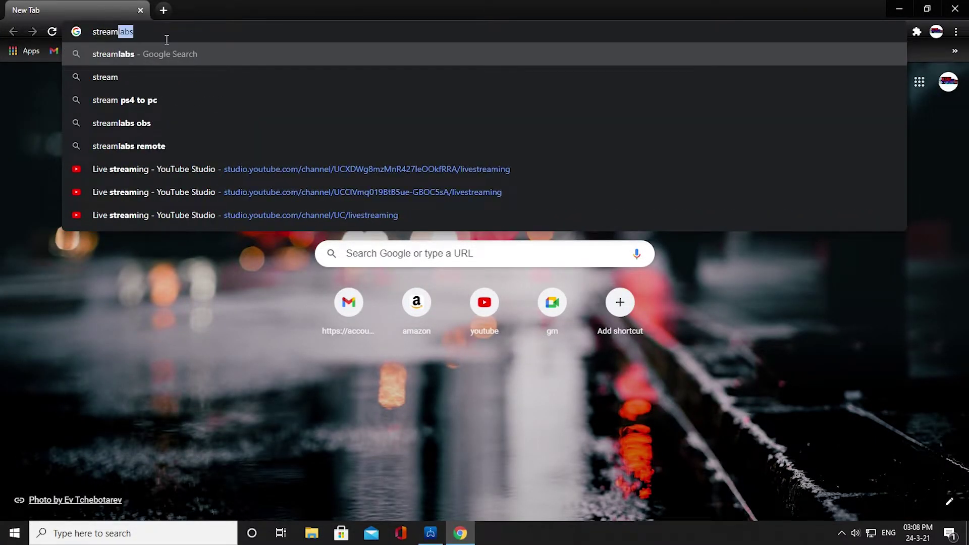
text(labsobs)
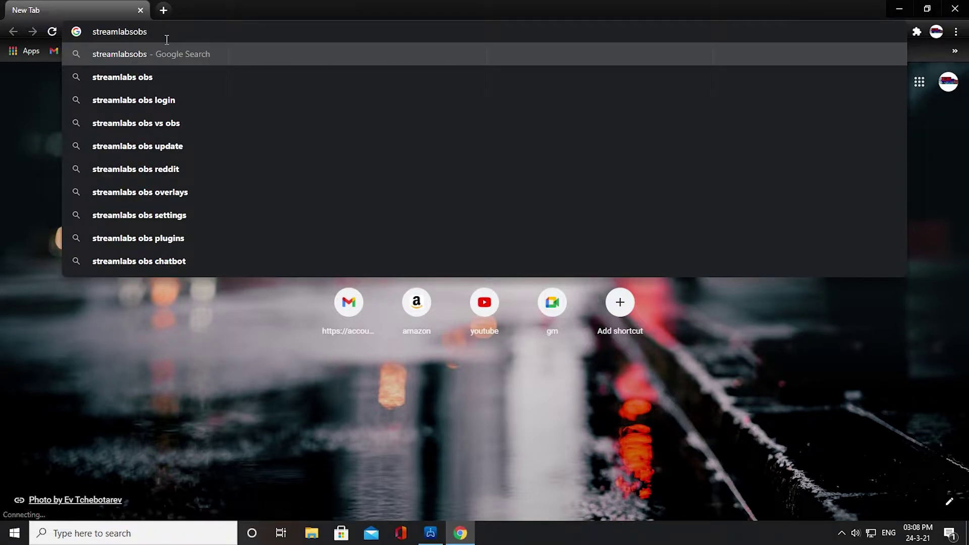
click(190, 53)
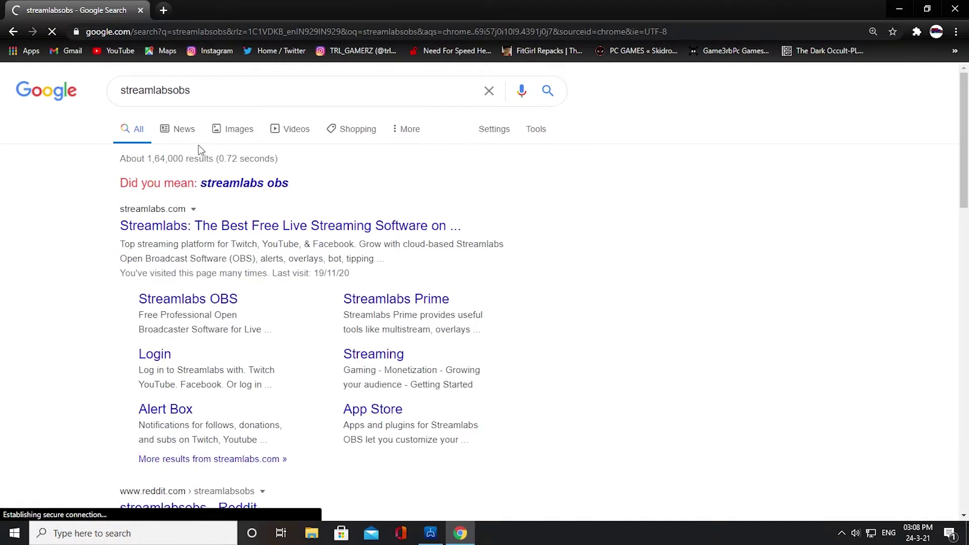
click(219, 227)
scroll(348, 308, down, 3)
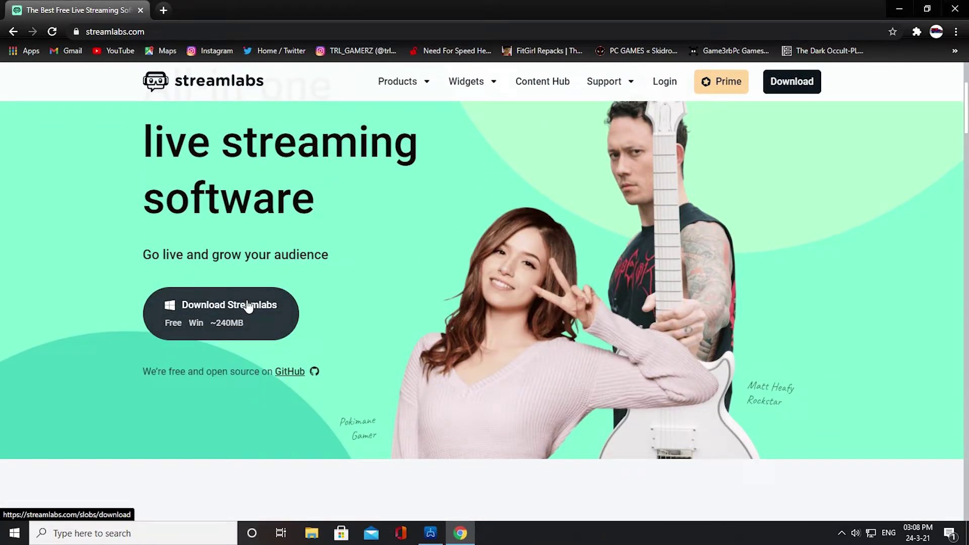
click(899, 8)
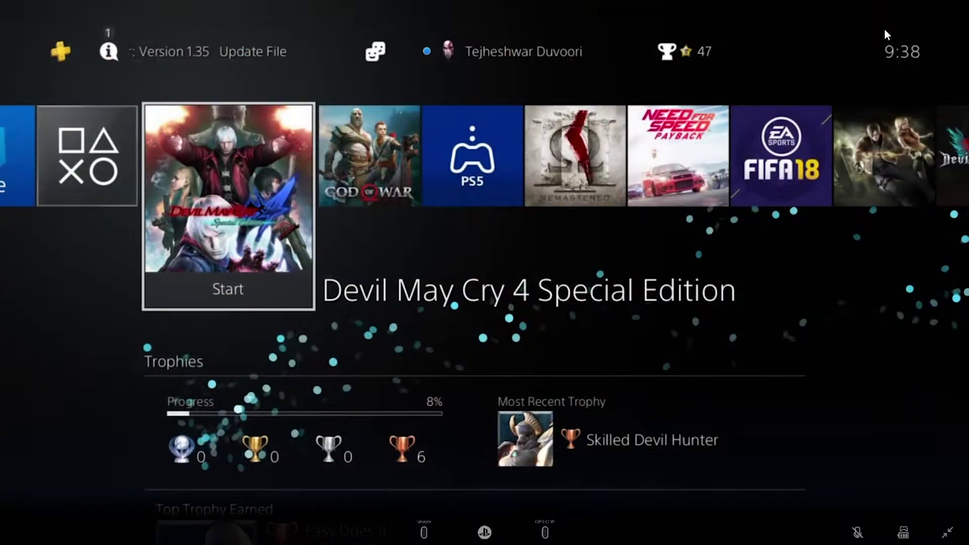
- Switch from full-screen Remote Play to Streamlabs OBS, allowing it to make changes, and select the "stream starting soon" scene
double_click(869, 65)
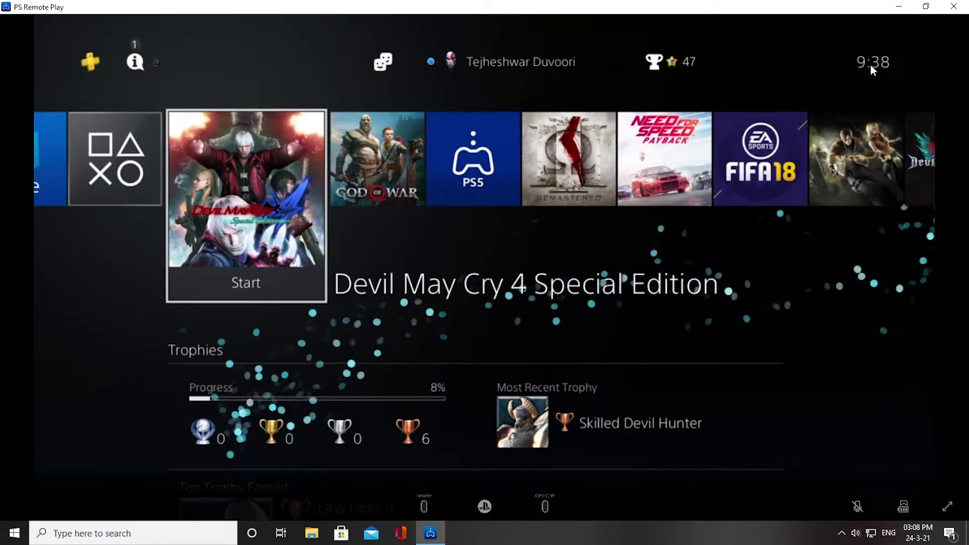
click(899, 7)
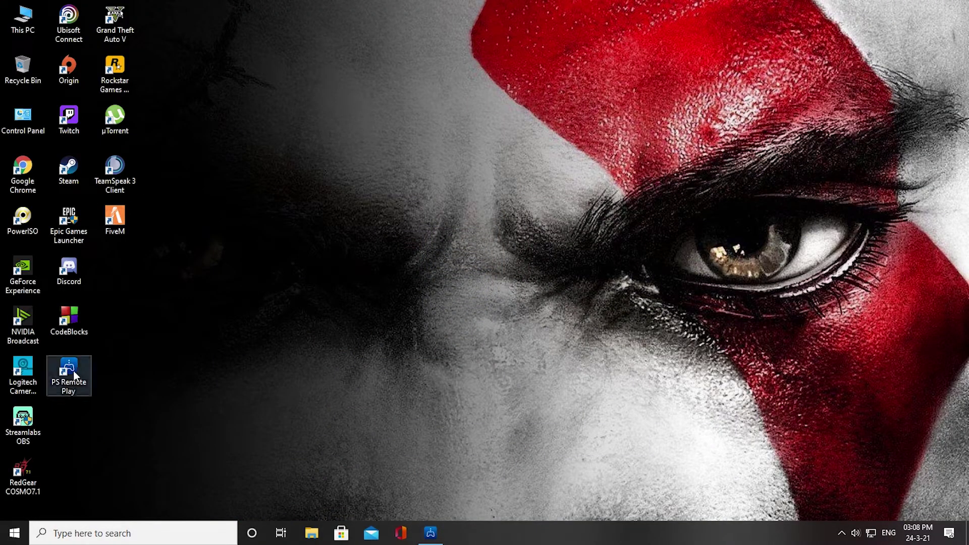
double_click(34, 418)
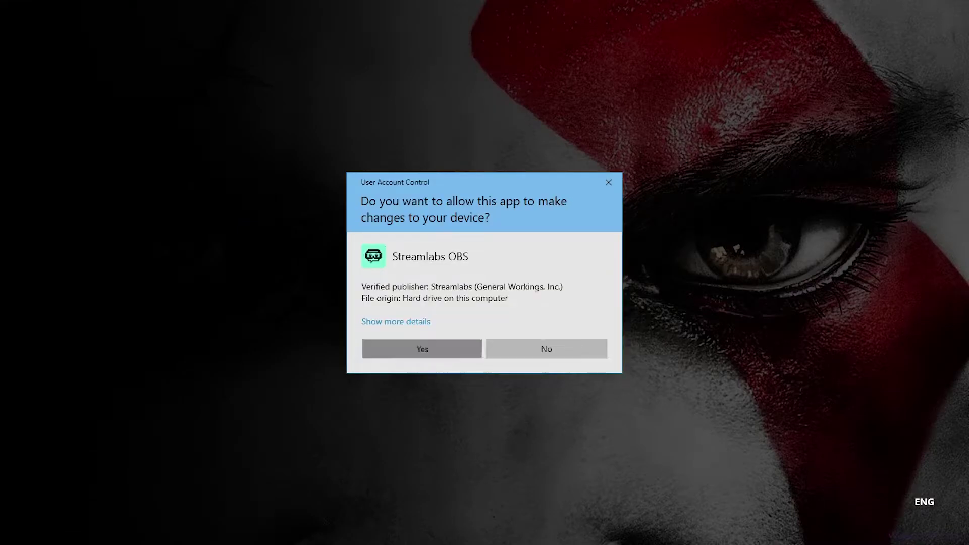
click(447, 353)
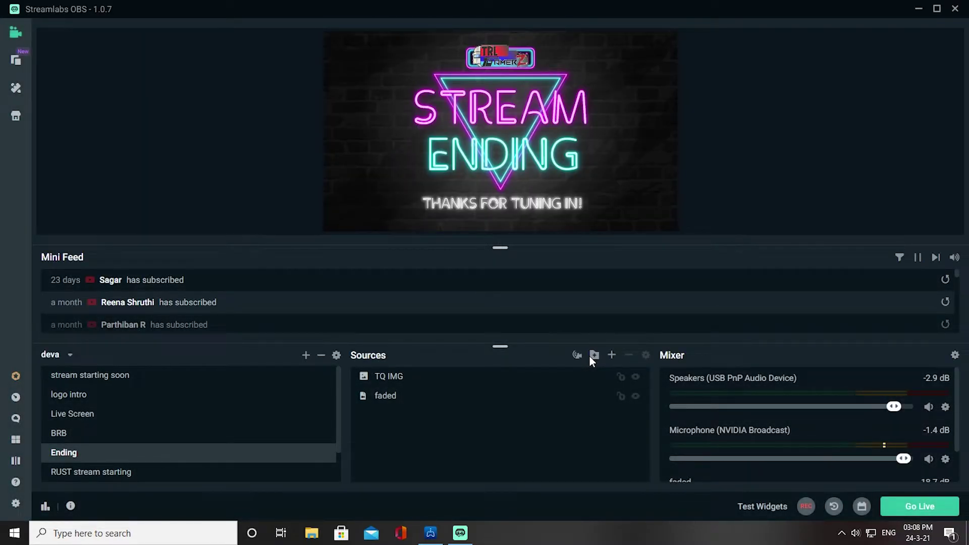
click(153, 377)
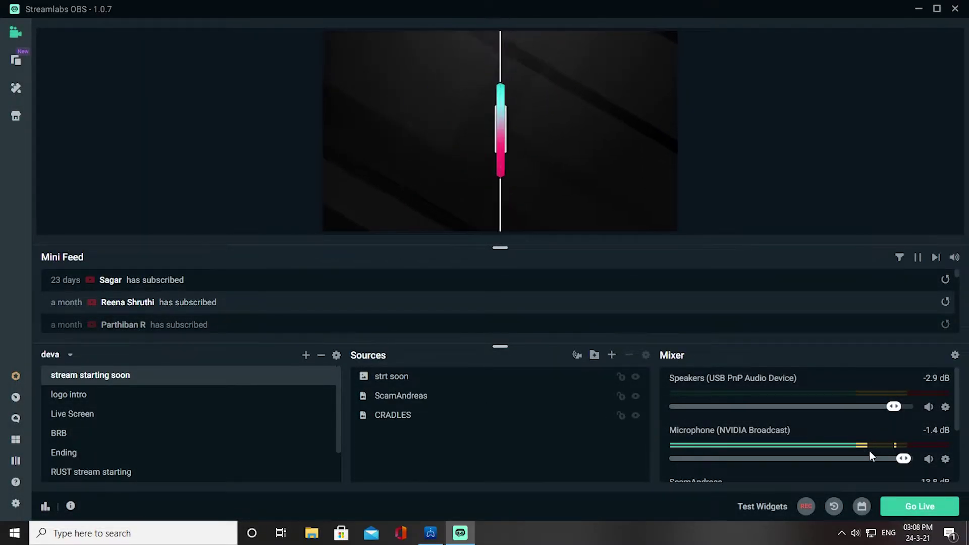